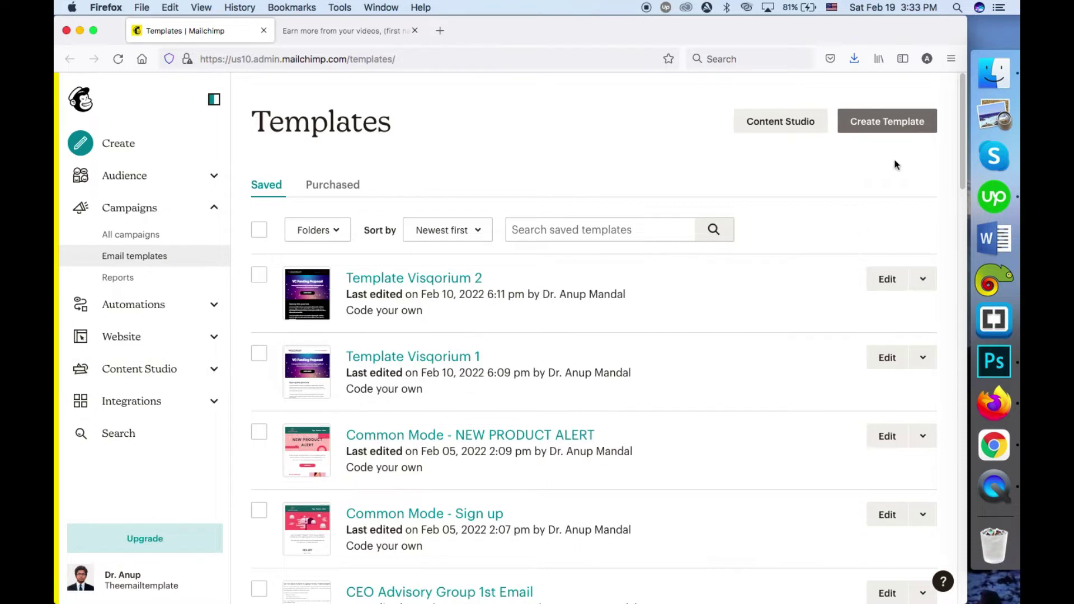
Compare the code-your-own starting points for a new template in the Mailchimp accounts open in Firefox and Chrome
click(886, 126)
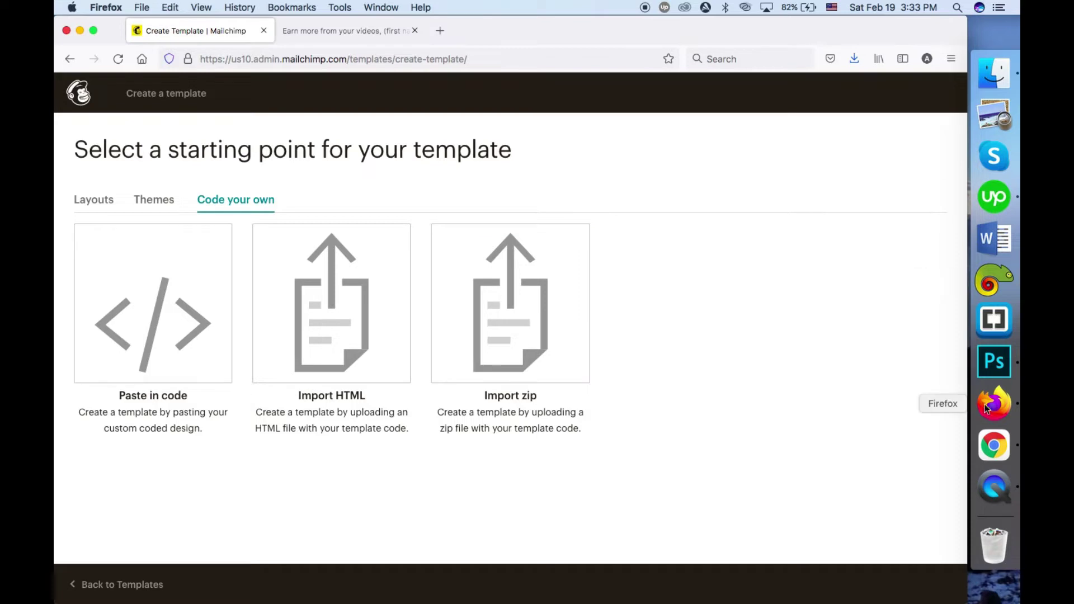
click(1003, 448)
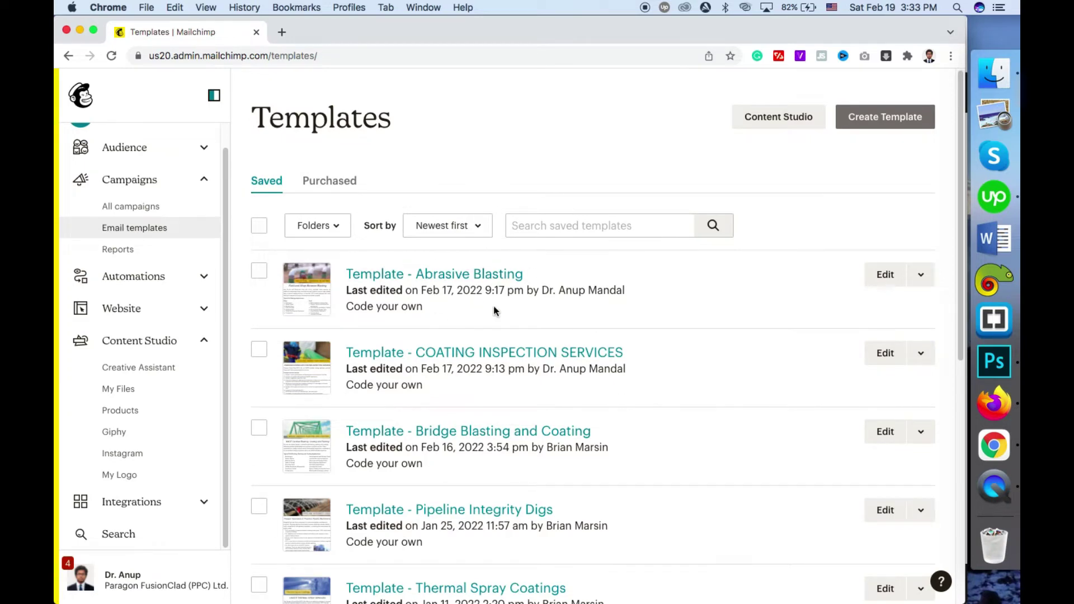
click(863, 122)
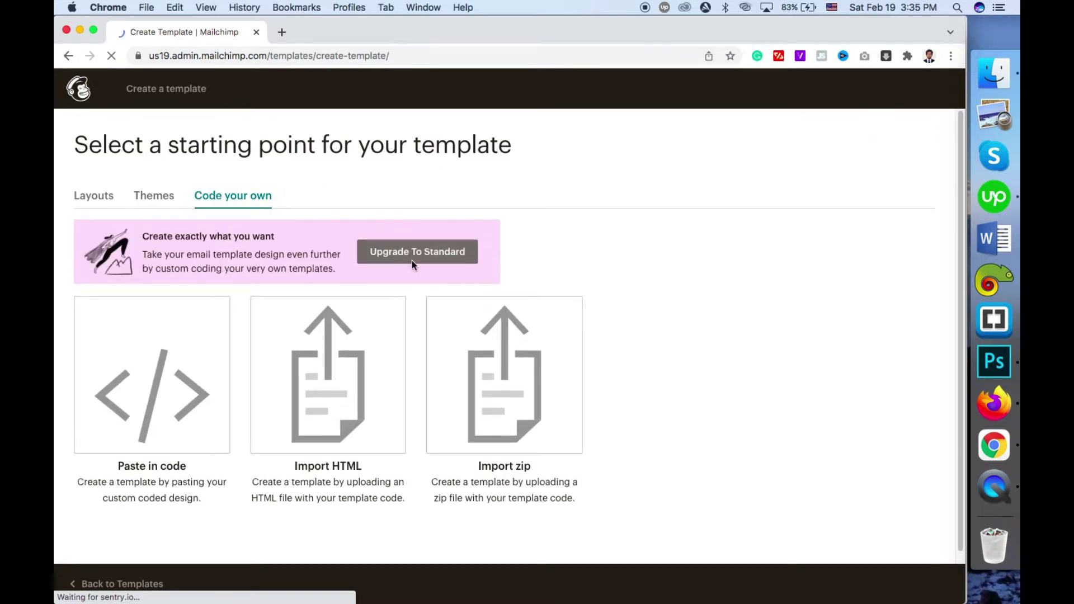
scroll(241, 420, down, 1)
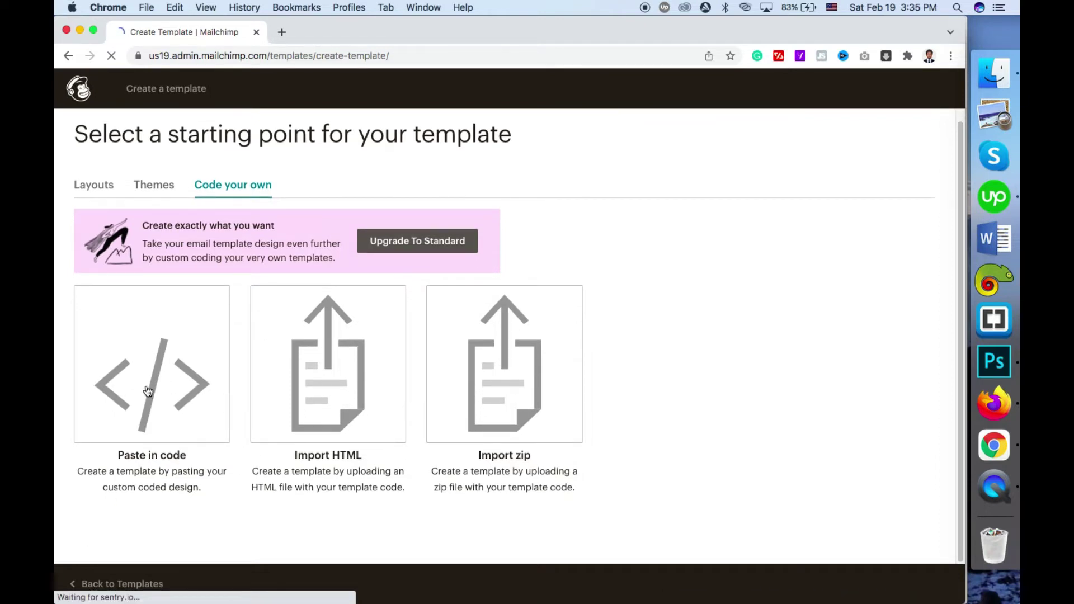
mouse_move(167, 363)
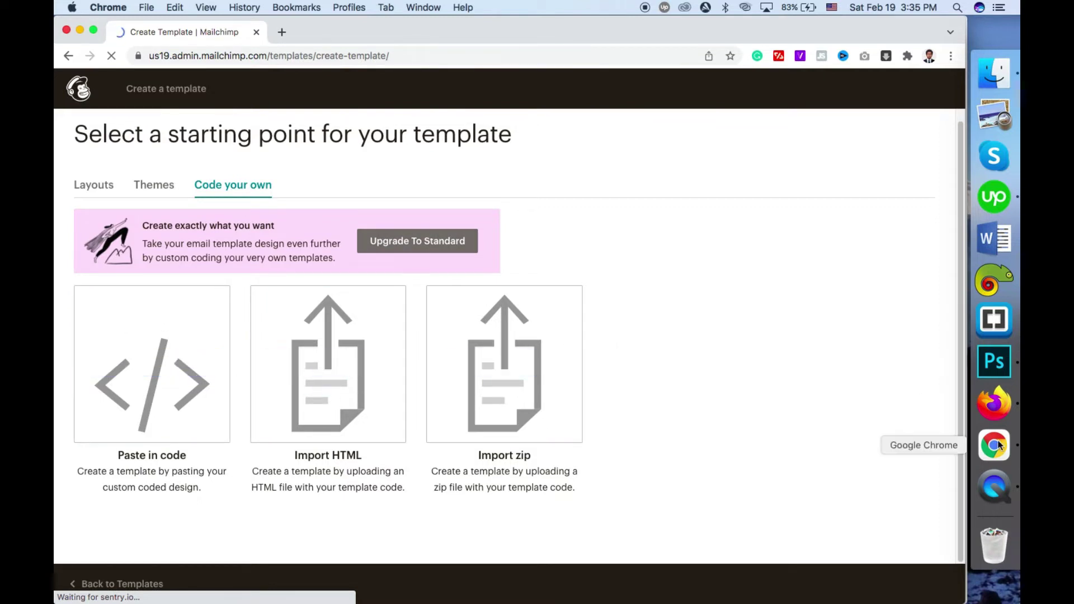
click(994, 403)
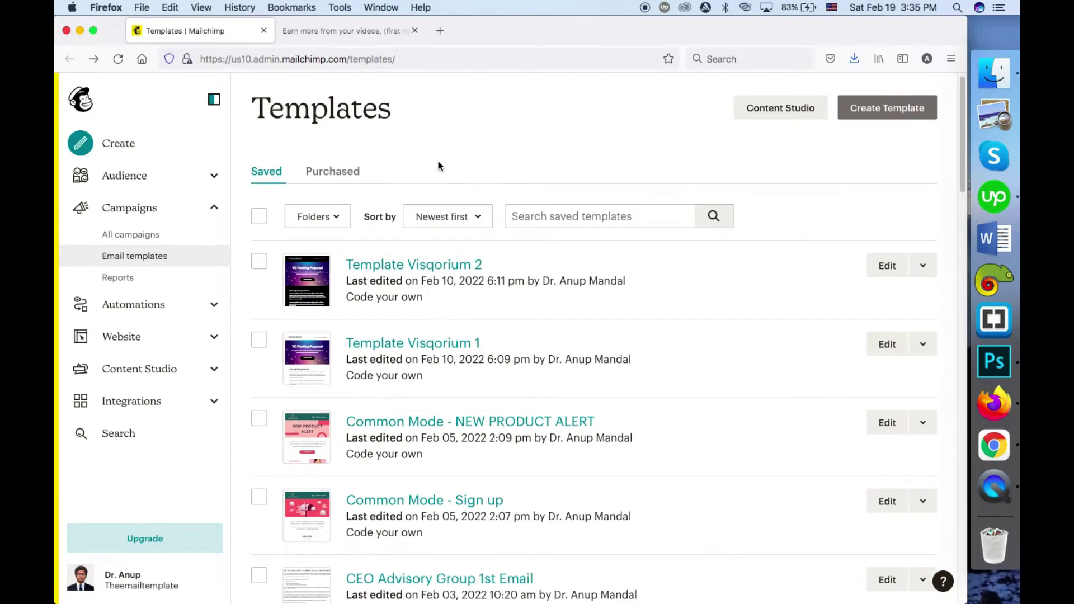
scroll(439, 165, down, 3)
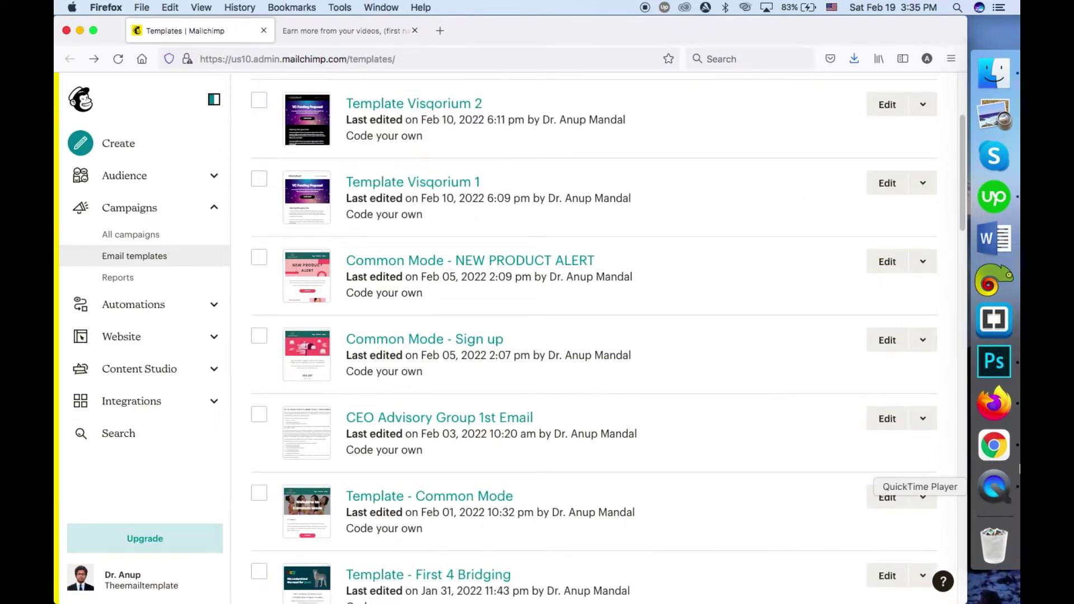
click(1006, 455)
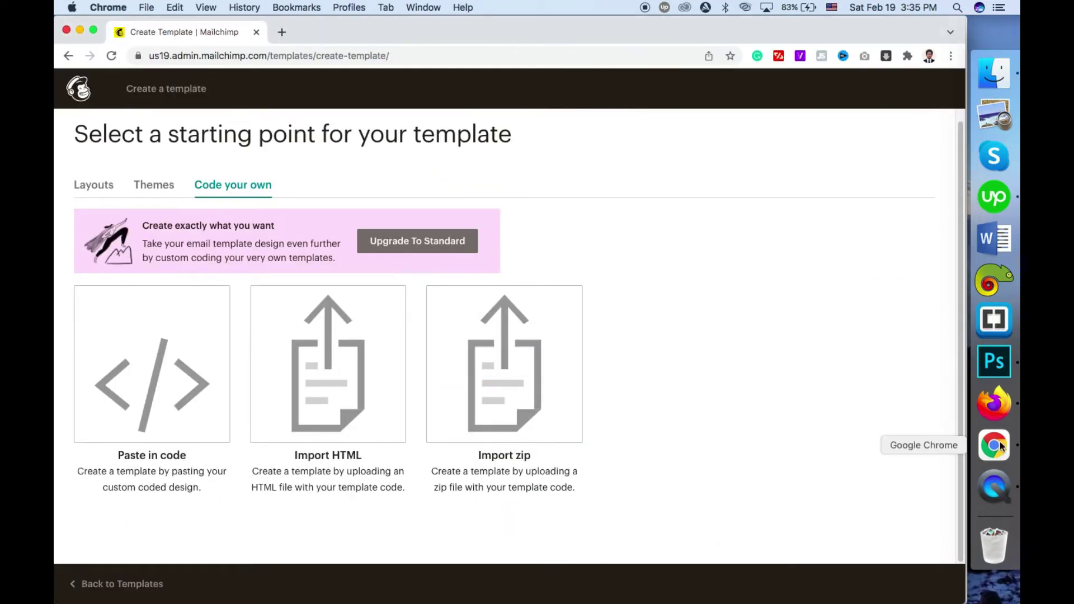
click(995, 404)
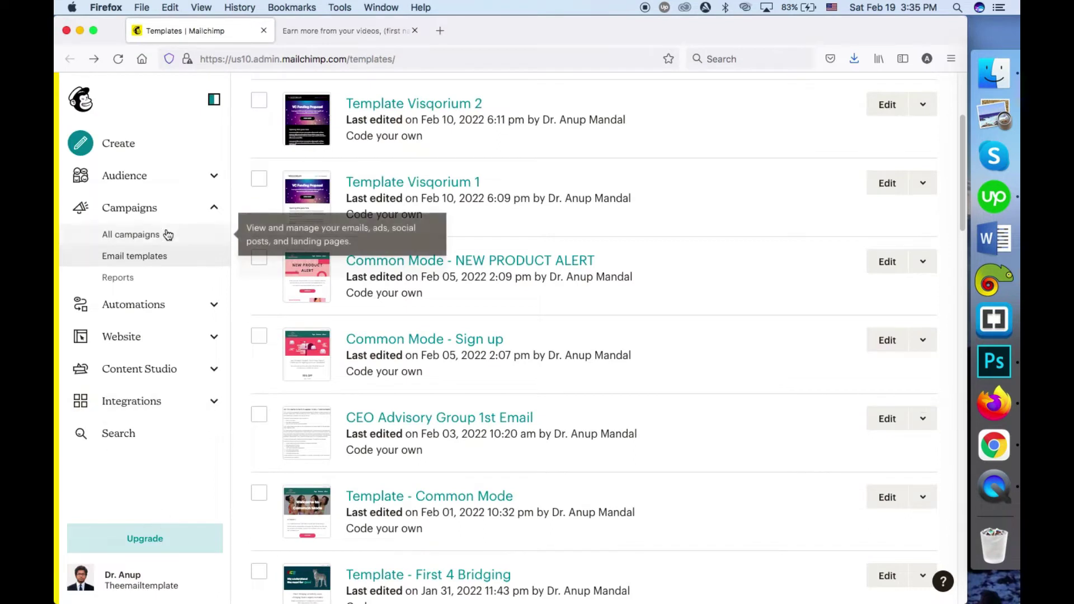
scroll(824, 217, up, 3)
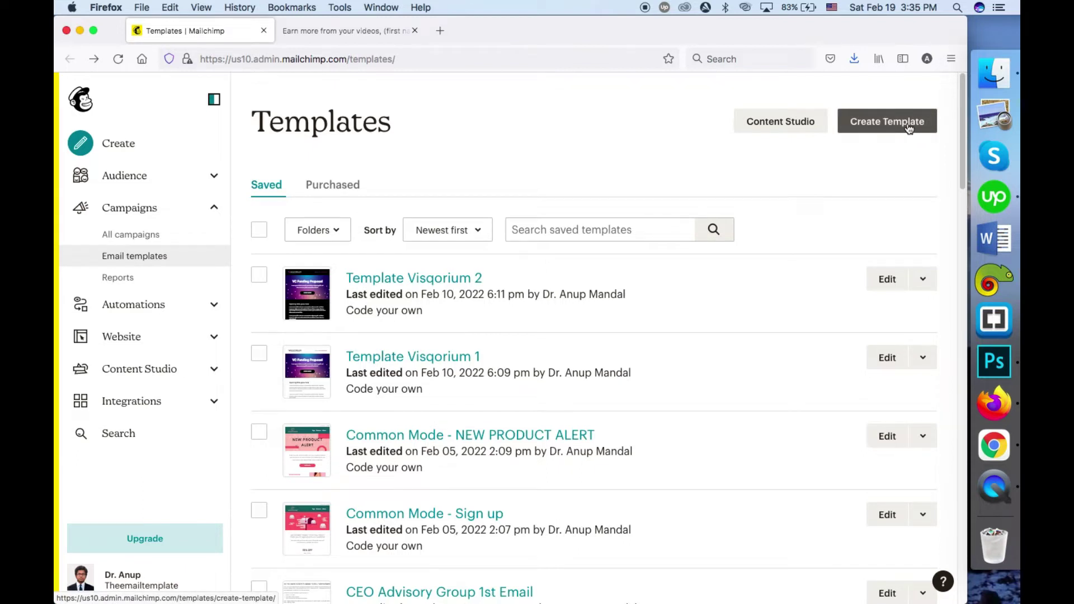
click(994, 73)
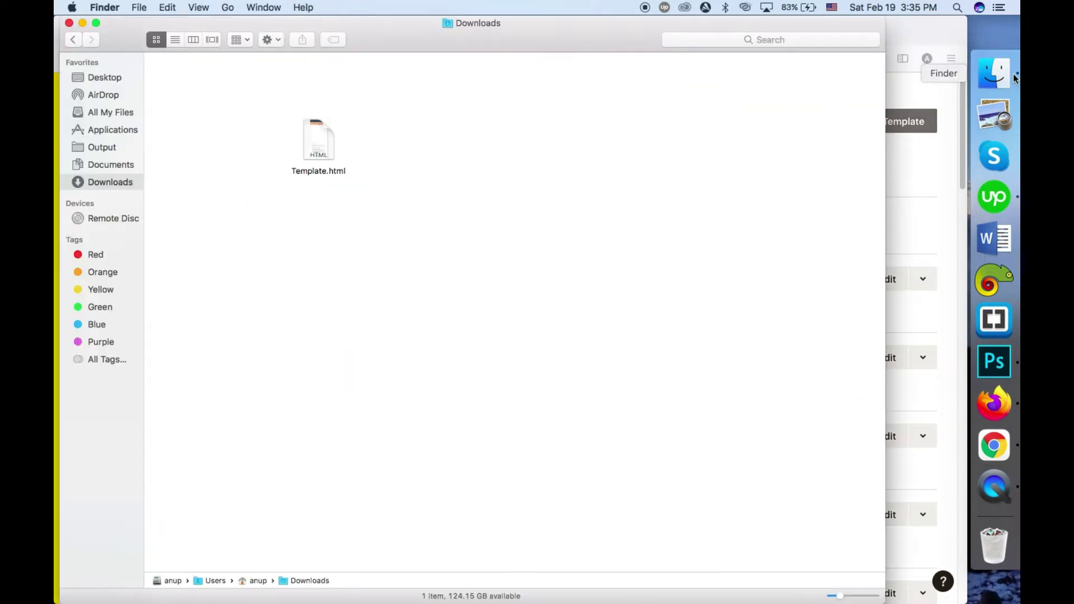
click(1003, 456)
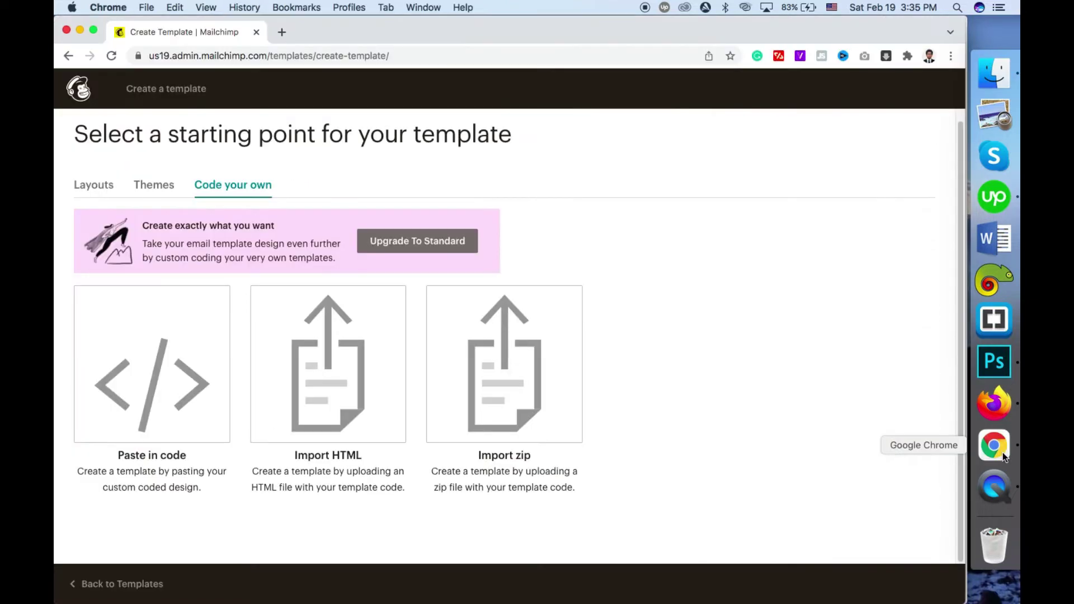
In Firefox, close the leftover email preview tab and open the starting points for a new Mailchimp template
click(1001, 408)
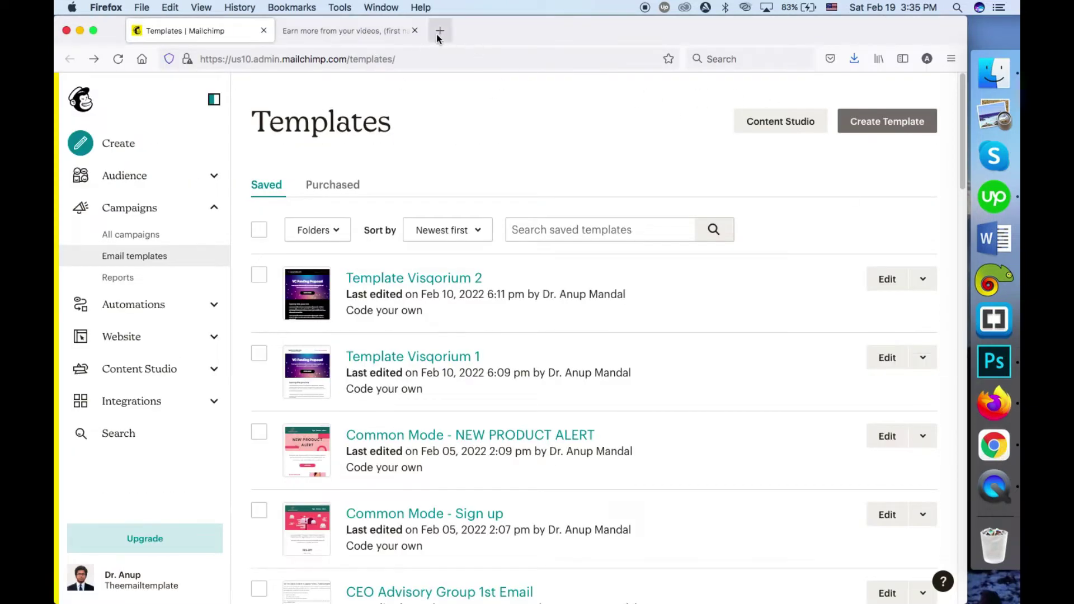
click(414, 30)
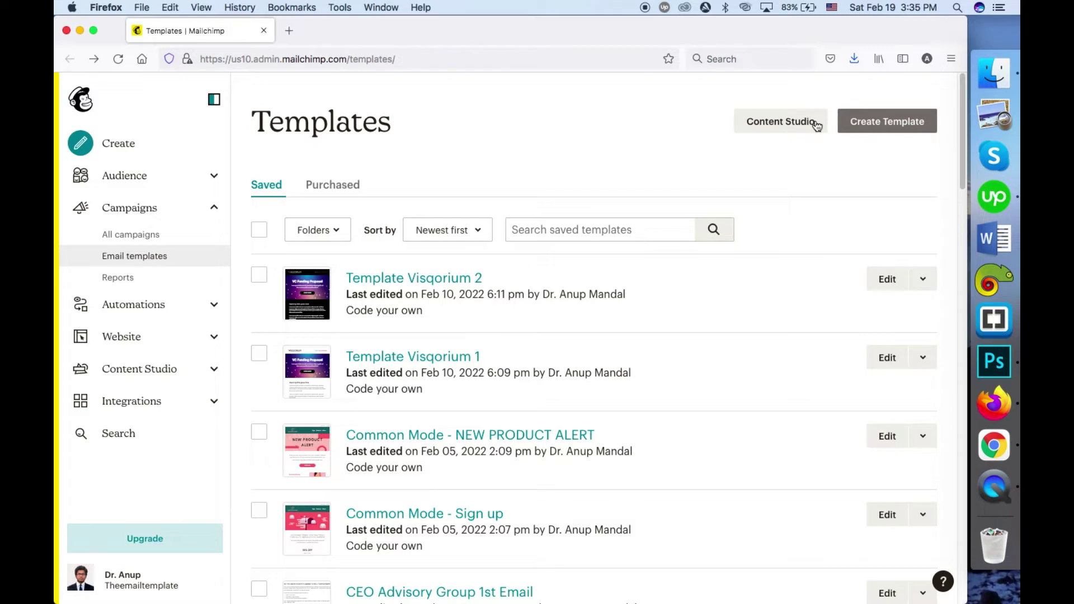
click(888, 124)
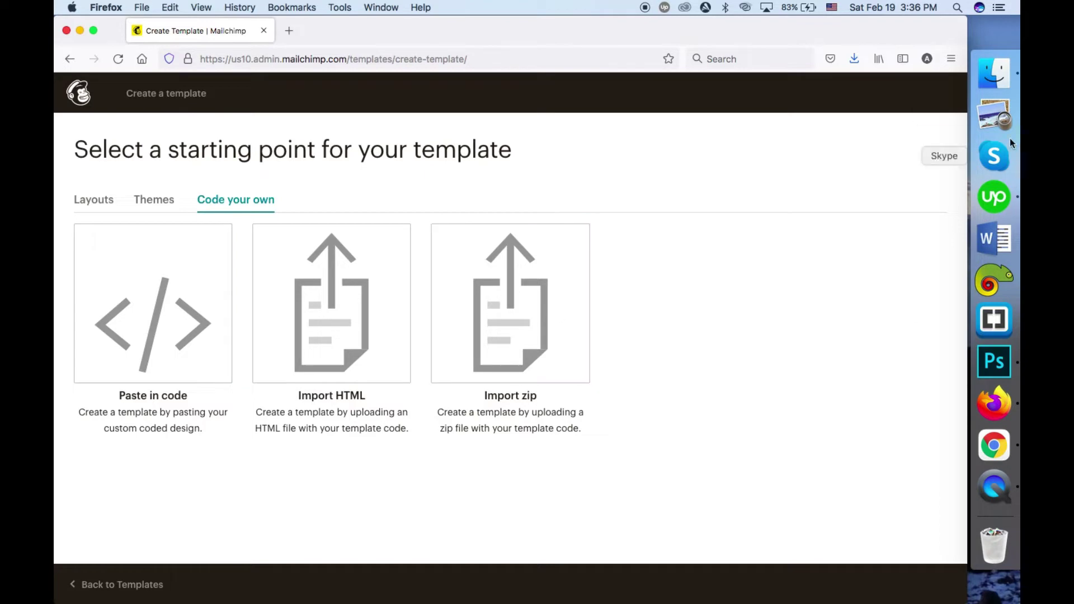
Open Template.html from the Downloads folder in Firefox and review the email design down to its footer
click(994, 73)
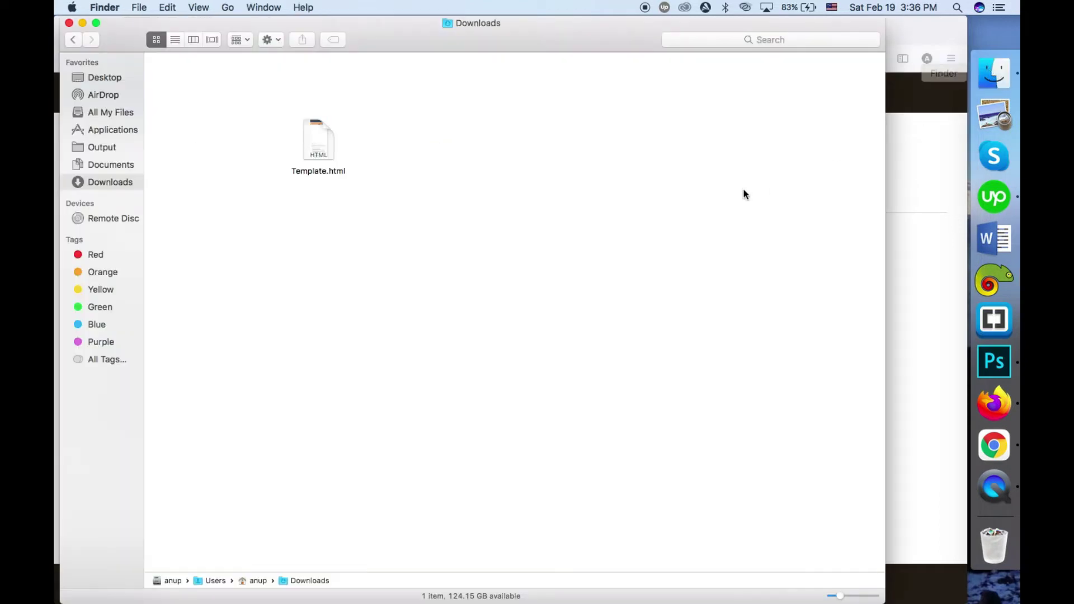
double_click(323, 140)
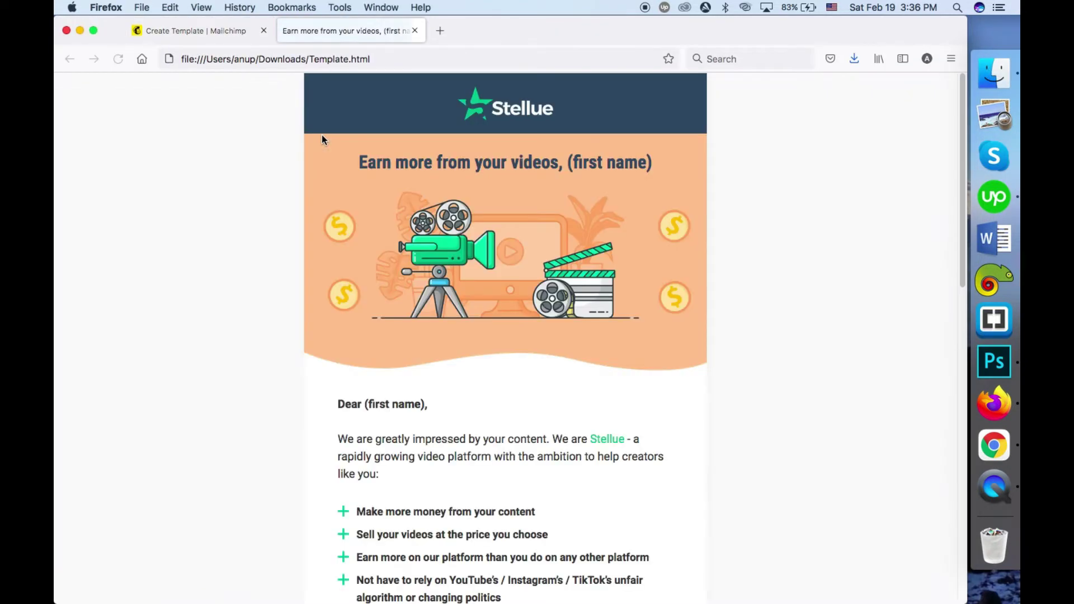
scroll(418, 360, down, 20)
scroll(427, 338, up, 20)
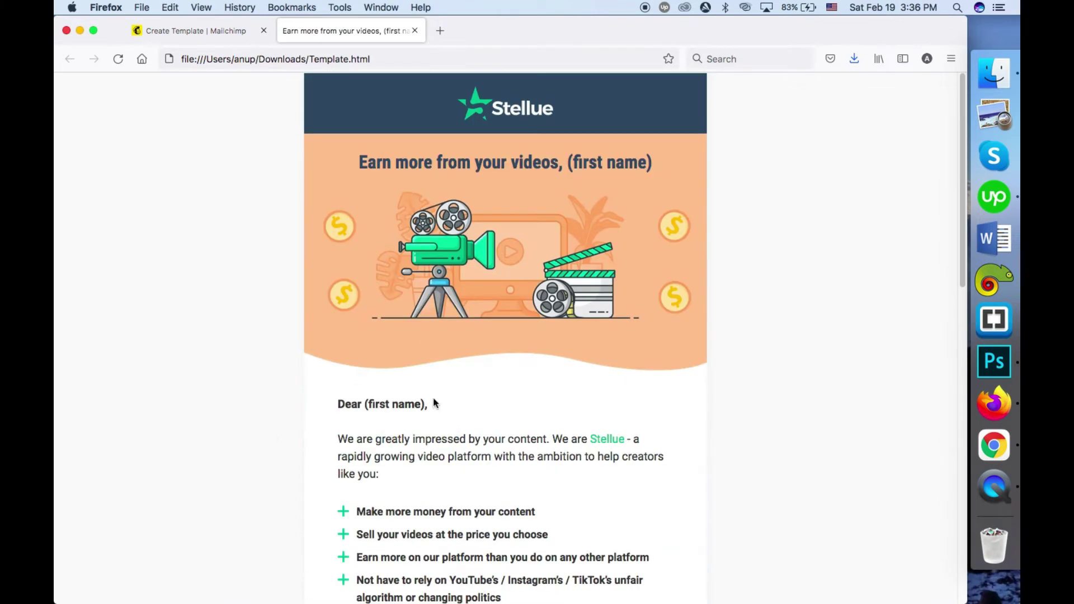
scroll(435, 403, down, 15)
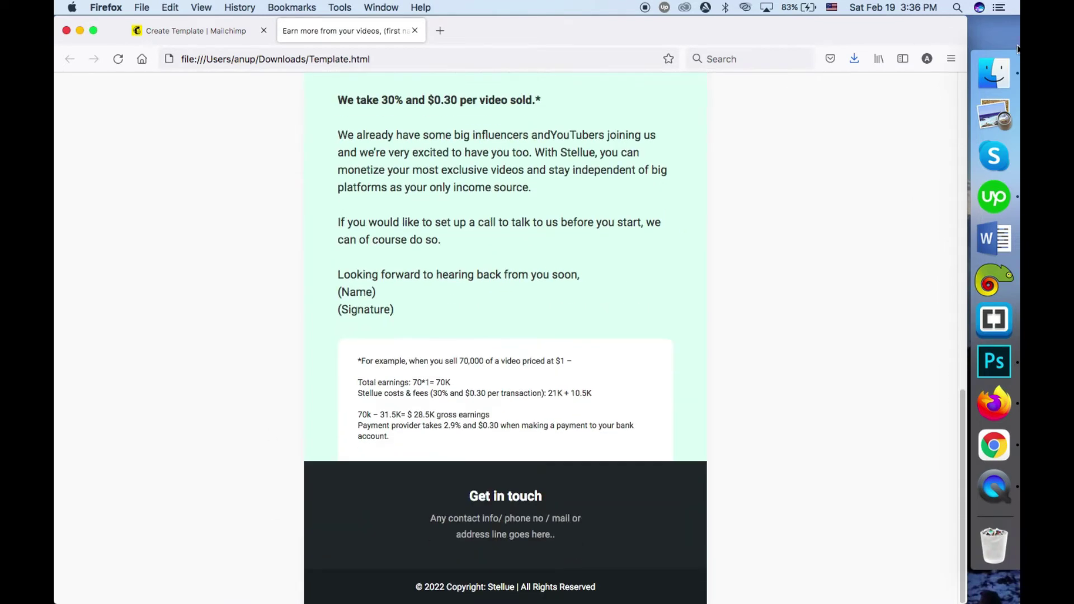
click(997, 82)
click(994, 452)
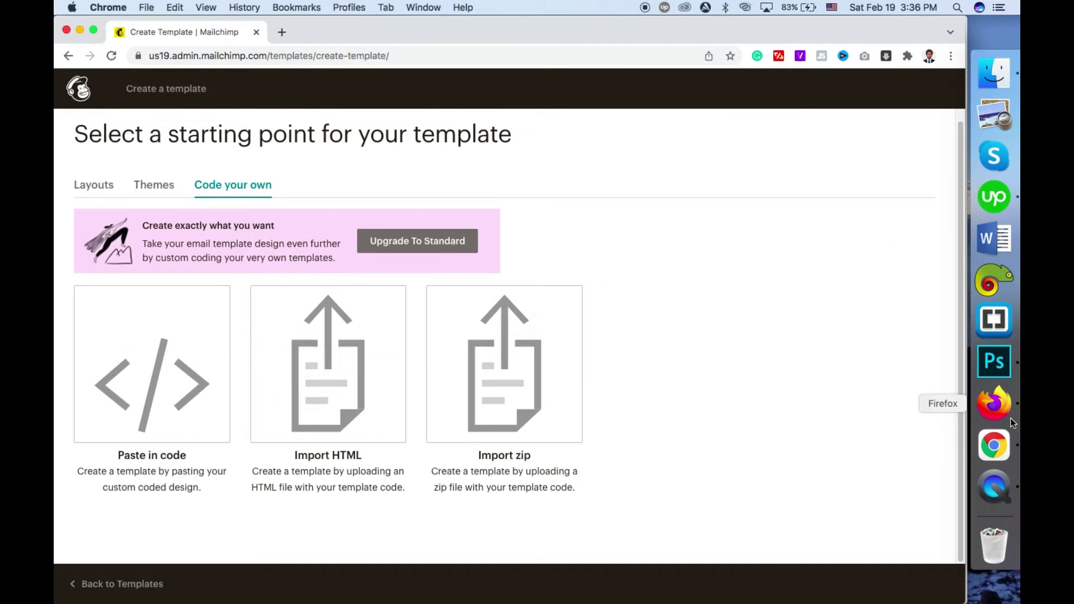
click(994, 402)
click(227, 37)
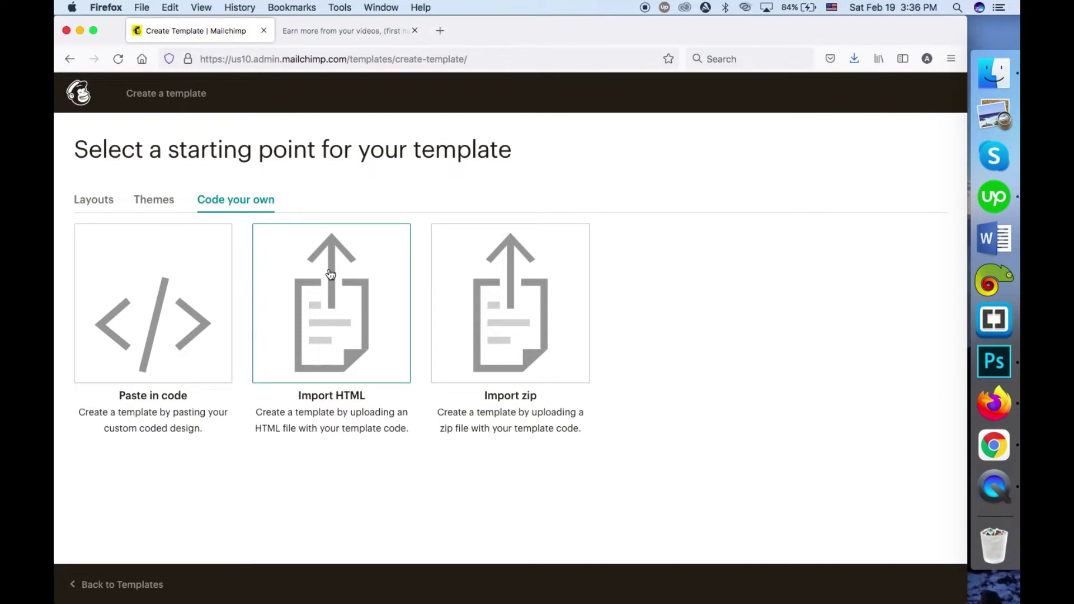
click(993, 78)
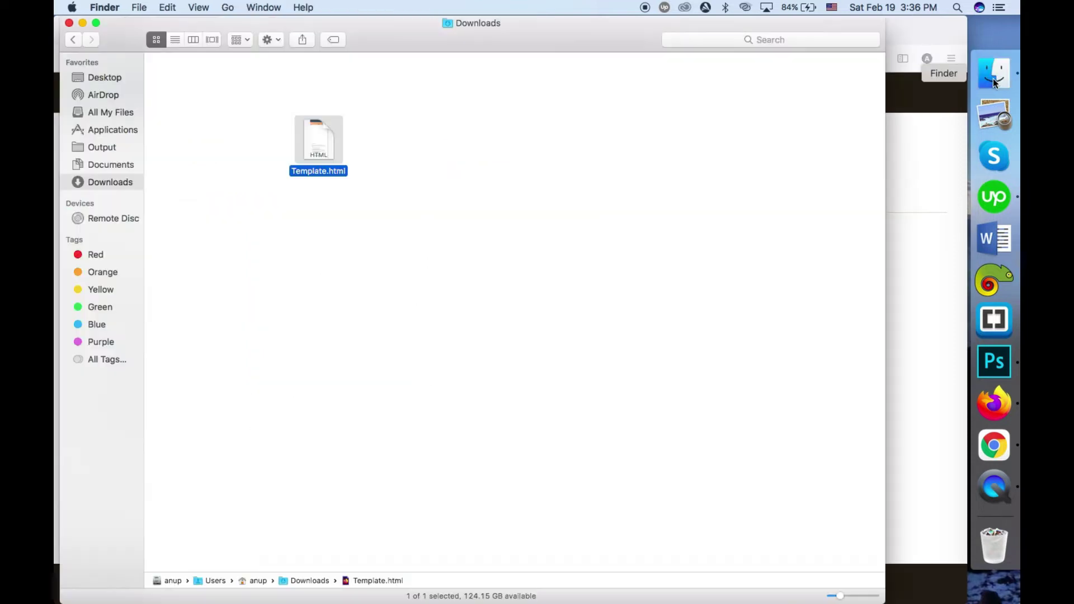
click(994, 446)
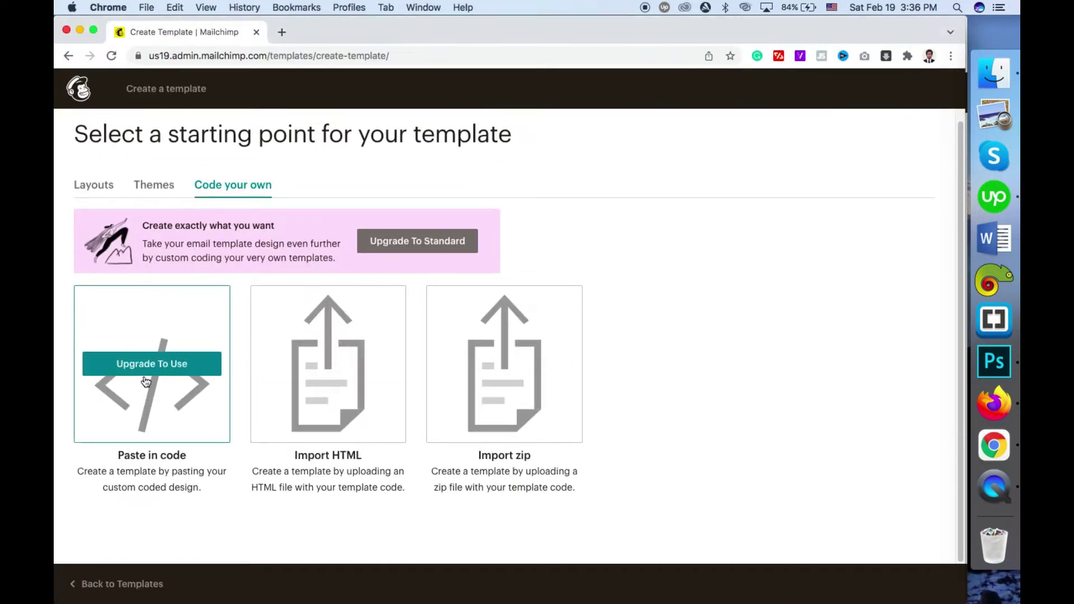
click(995, 403)
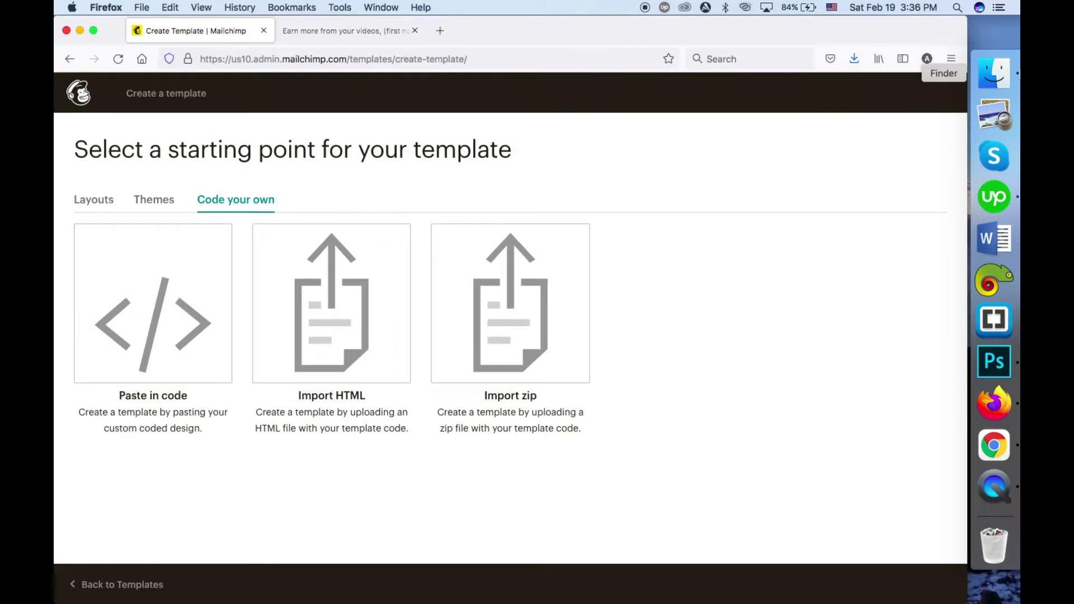
click(994, 74)
click(995, 402)
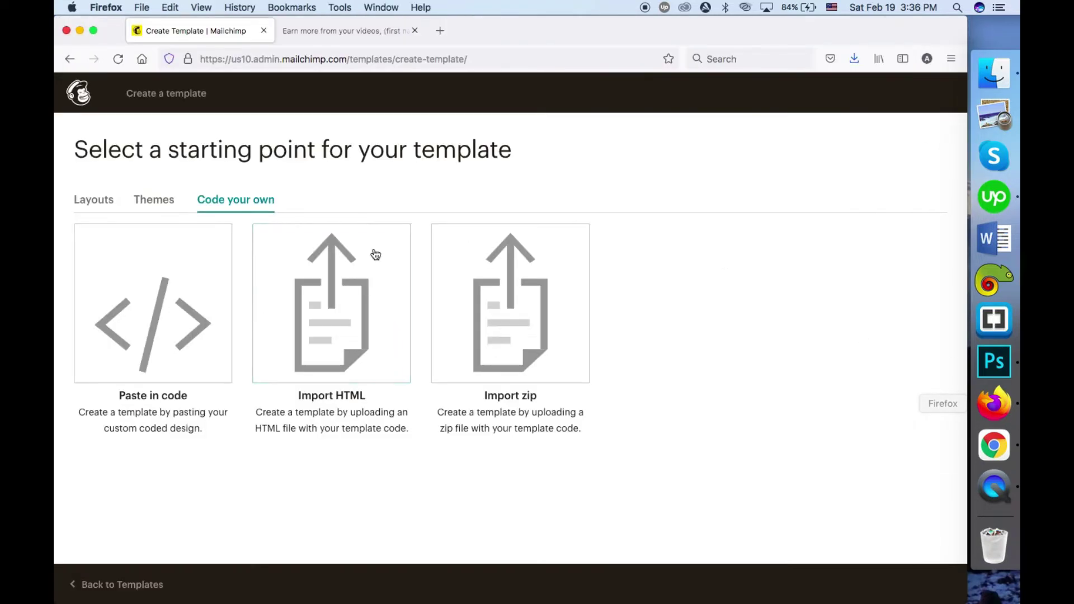
Look through the Template.html email preview once more and open its page source
click(379, 32)
scroll(481, 323, up, 15)
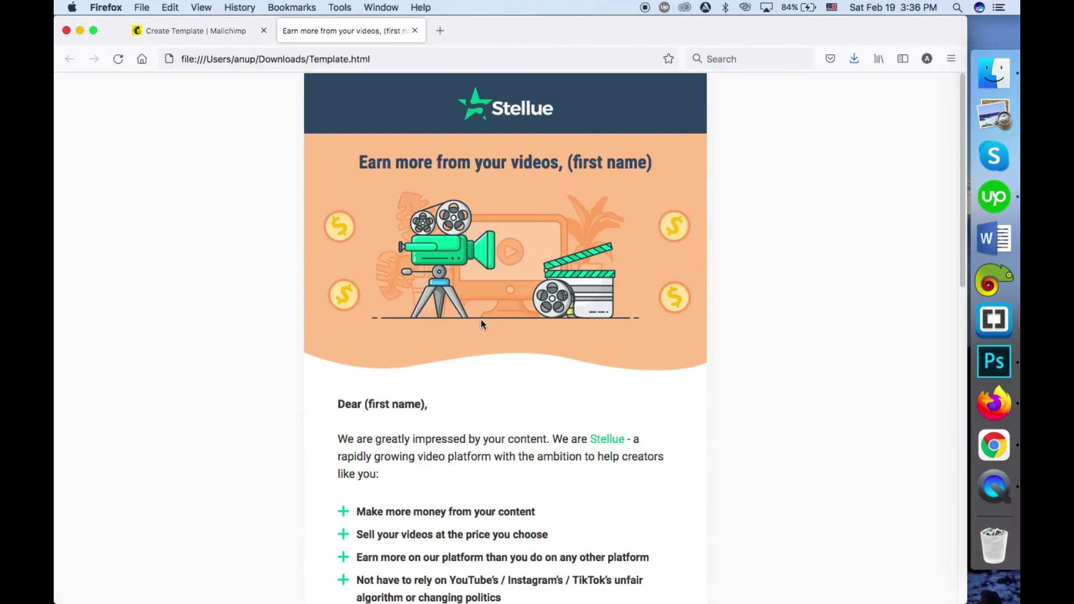
scroll(481, 323, down, 15)
scroll(576, 311, up, 15)
right_click(140, 231)
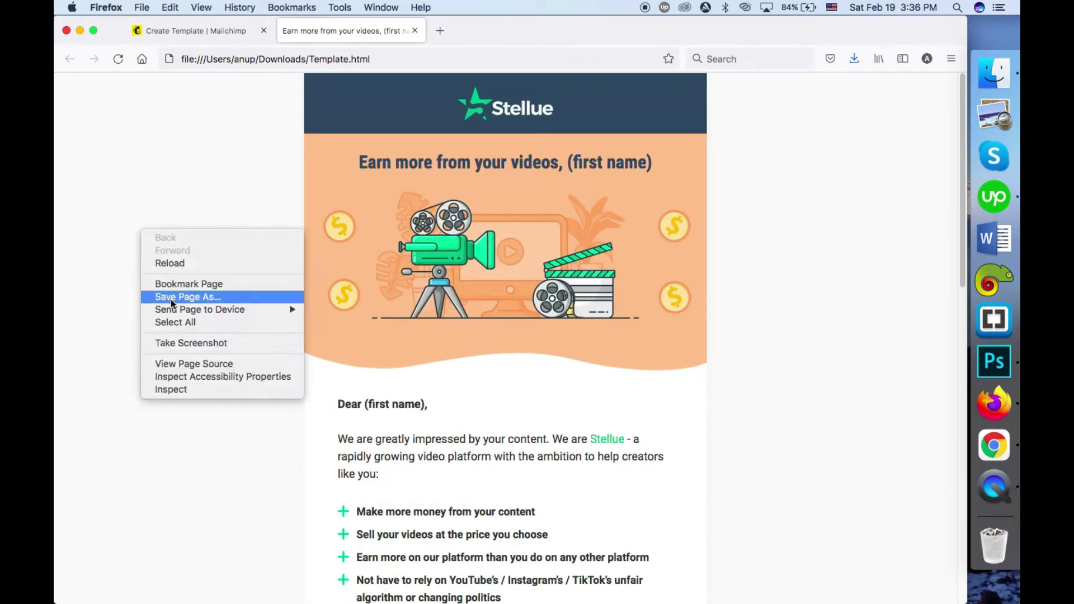
click(187, 364)
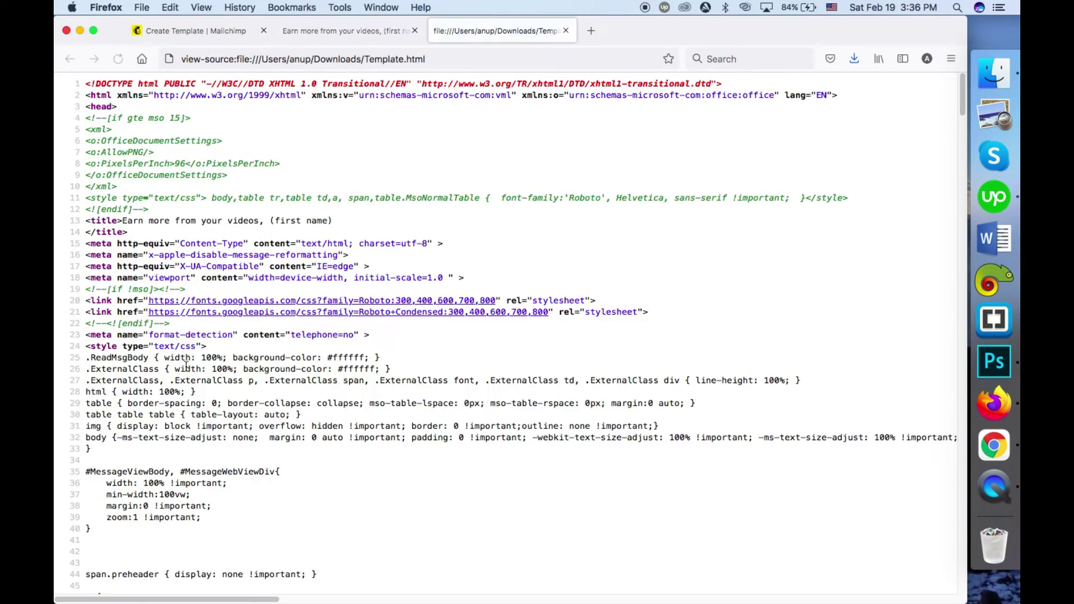
Copy the entire HTML source code of Template.html
key(super+a)
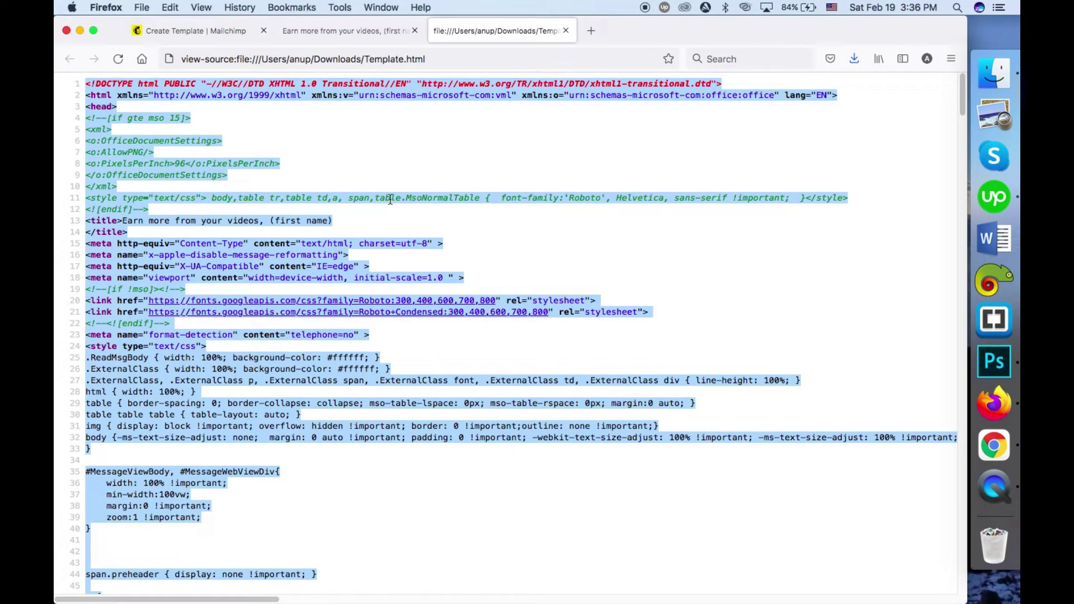
key(super+c)
key(super+c)
scroll(386, 251, down, 15)
scroll(382, 295, down, 20)
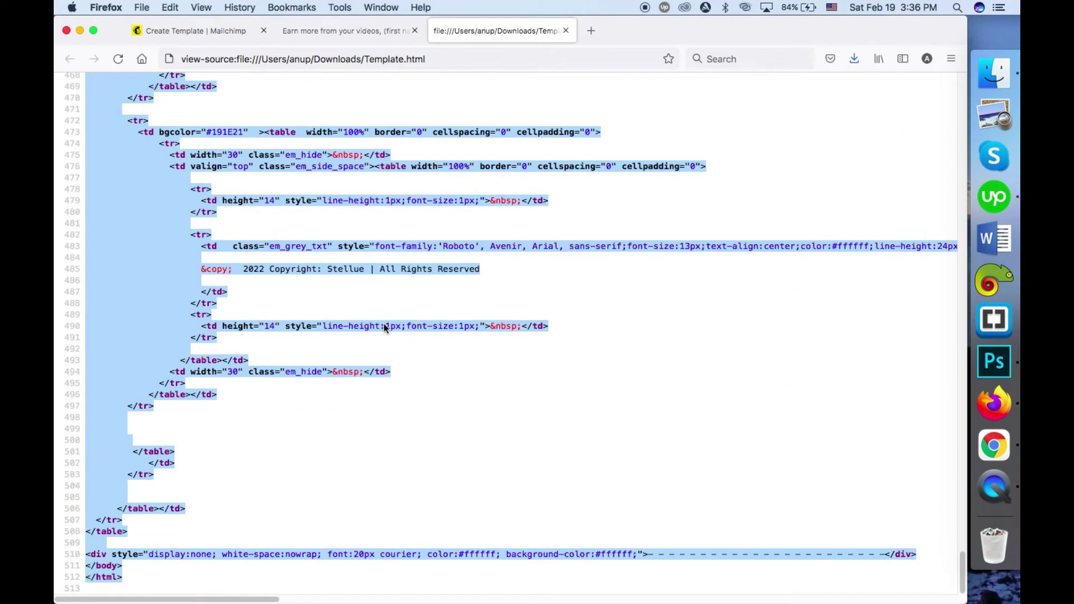
right_click(282, 246)
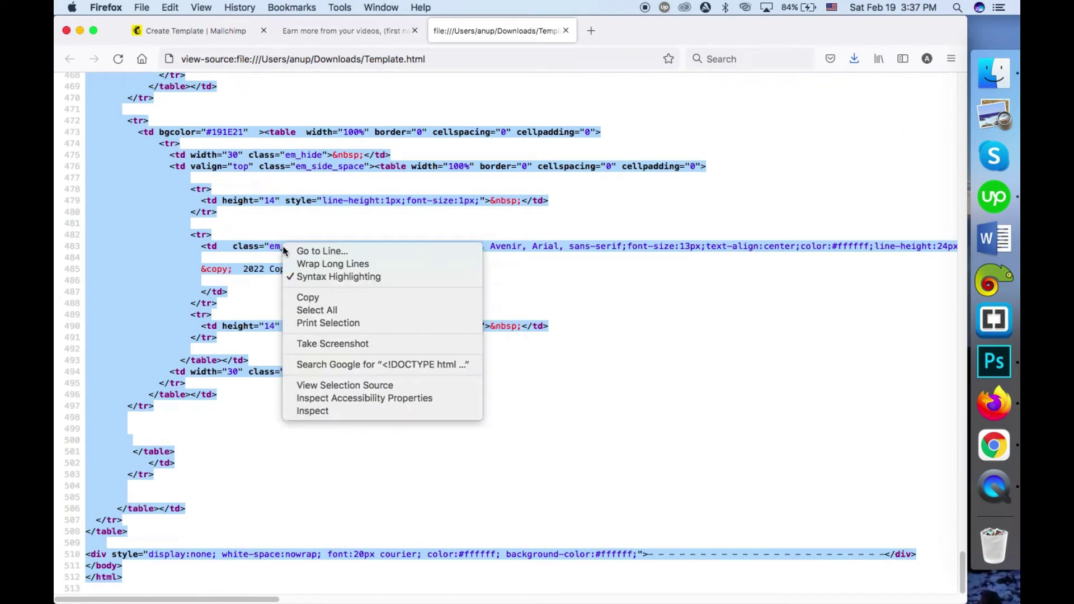
click(303, 296)
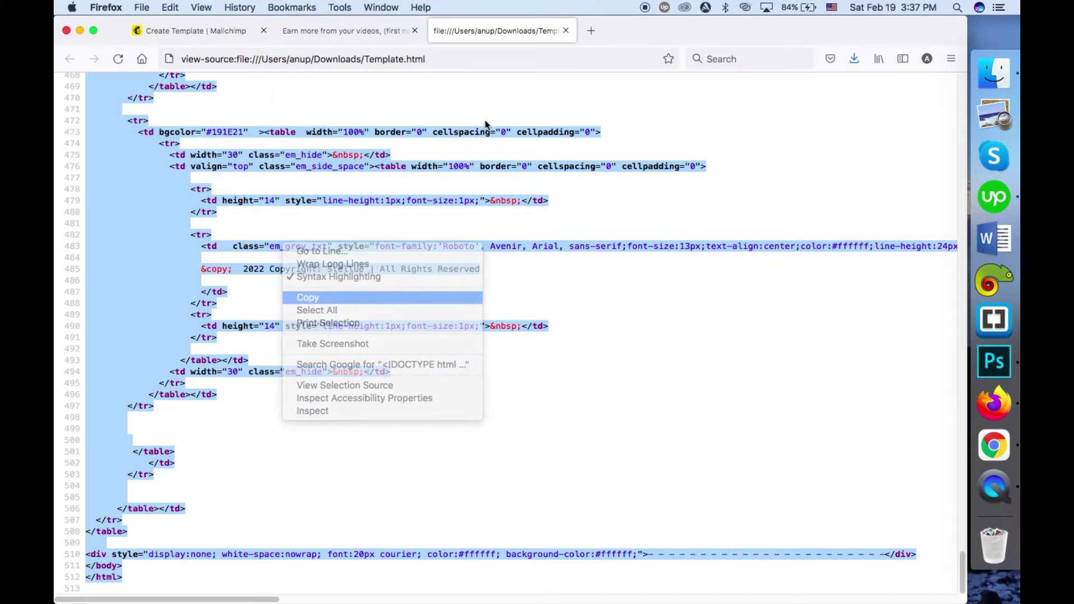
Return to the Mailchimp template creation page in Firefox and start a new template with the Paste in code option
click(996, 447)
click(994, 404)
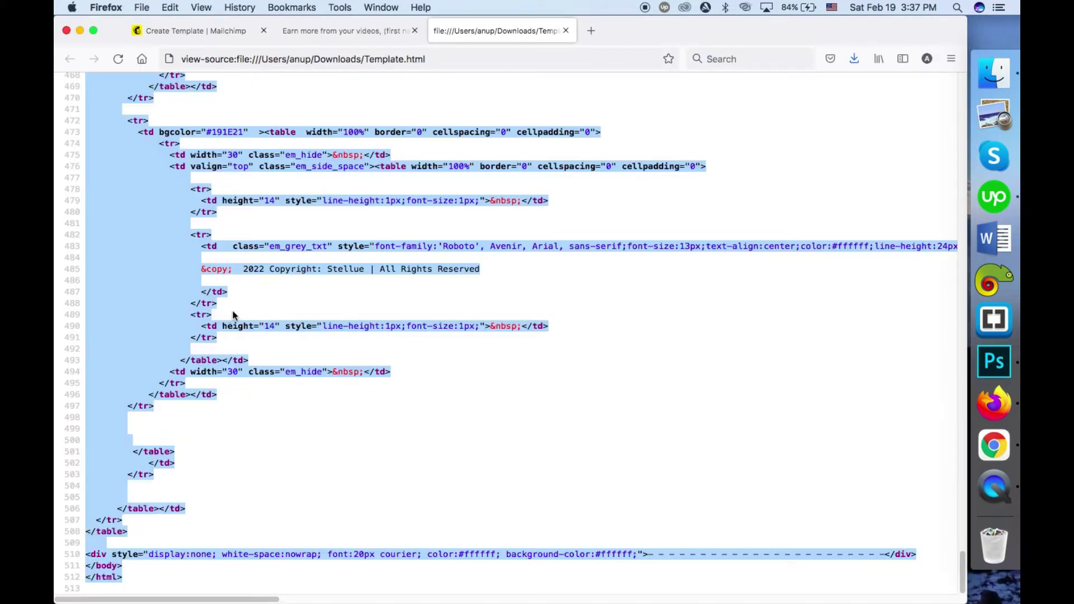
click(238, 31)
click(158, 316)
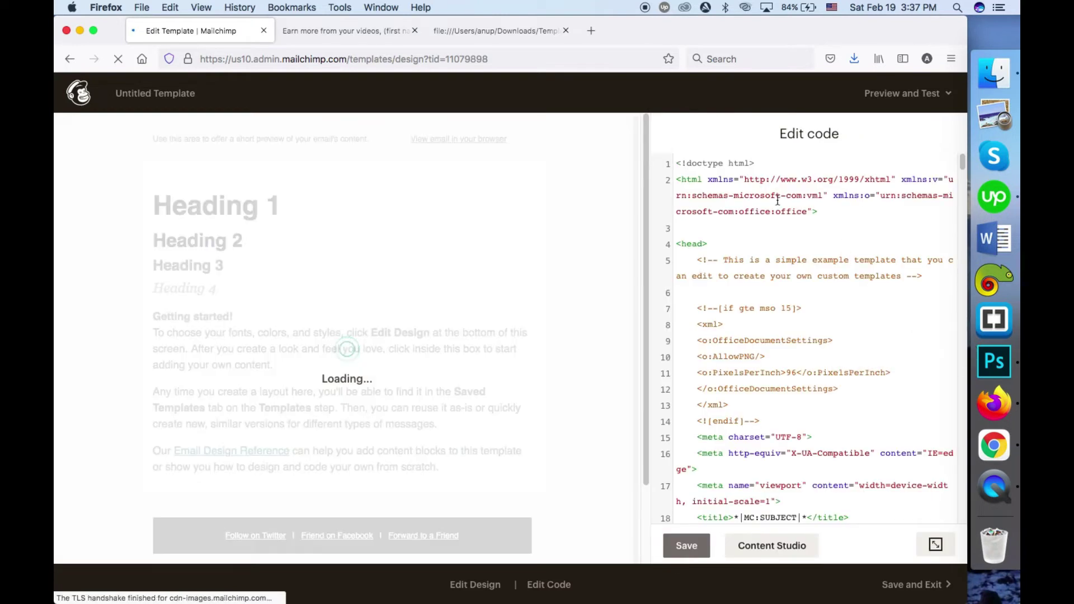
Replace all the default code in the template editor with the copied HTML and save it
key(super+a)
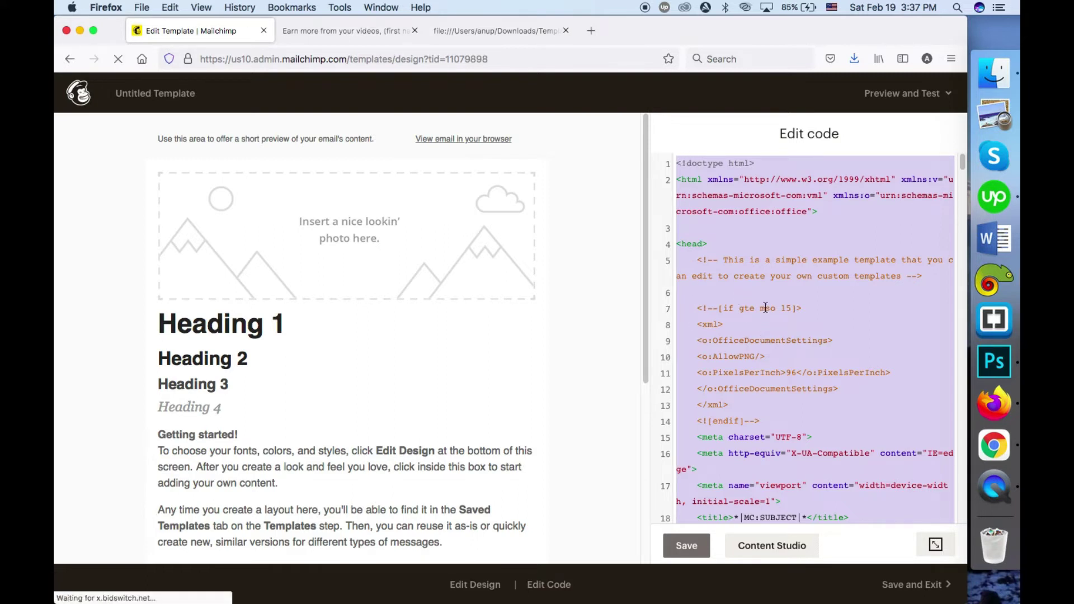
key(BackSpace)
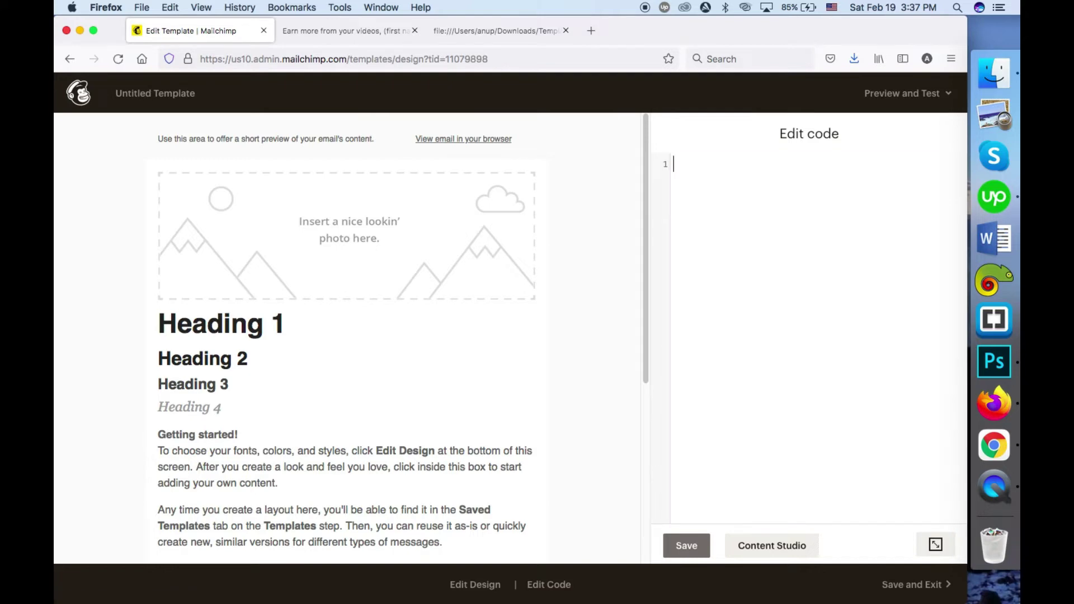
key(super+v)
scroll(754, 288, up, 20)
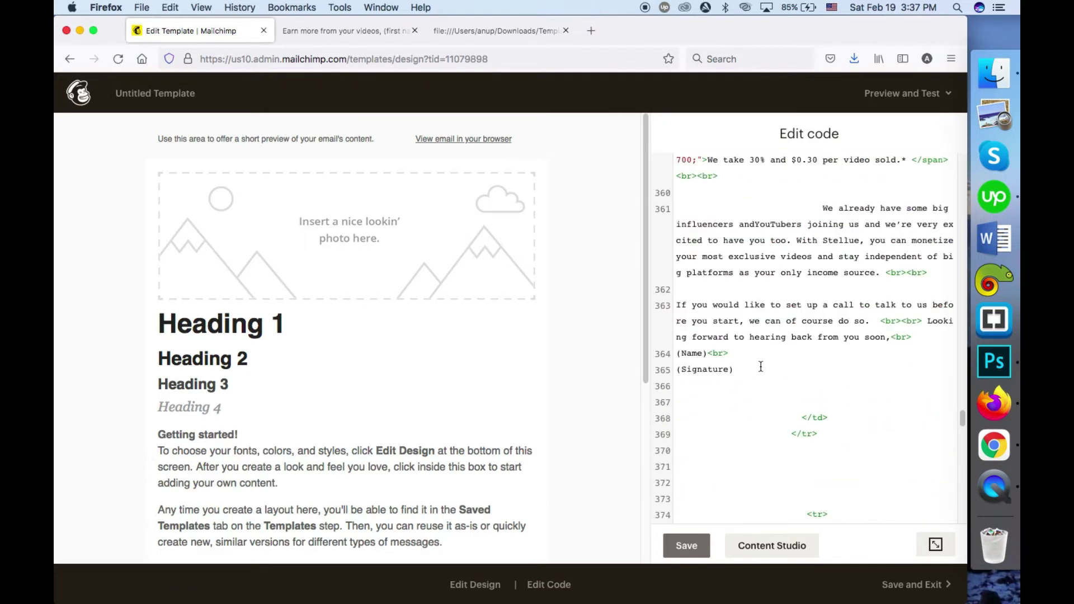
scroll(829, 313, up, 6)
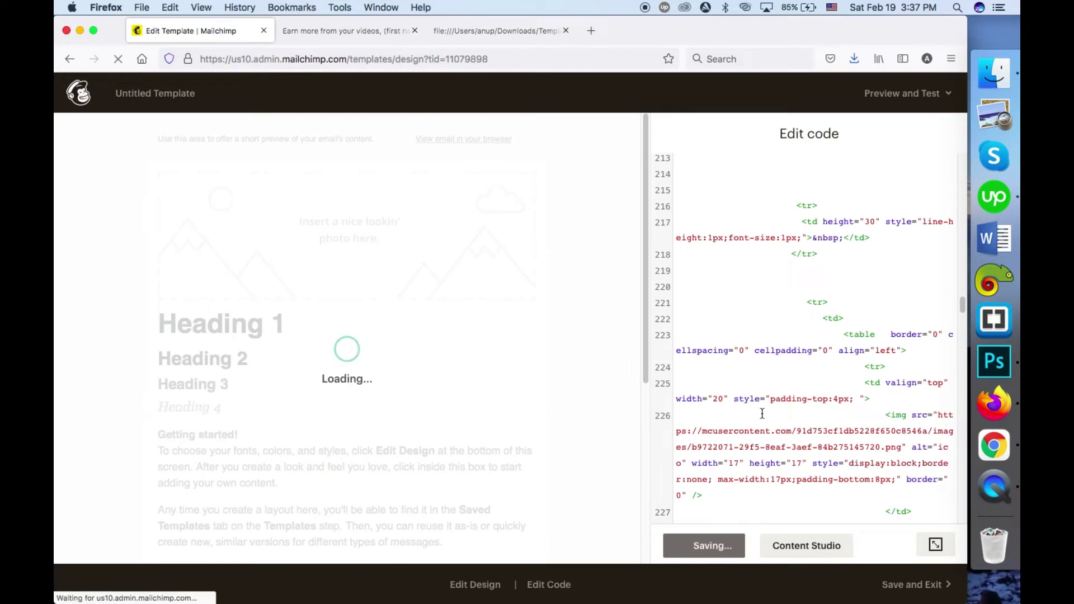
click(675, 547)
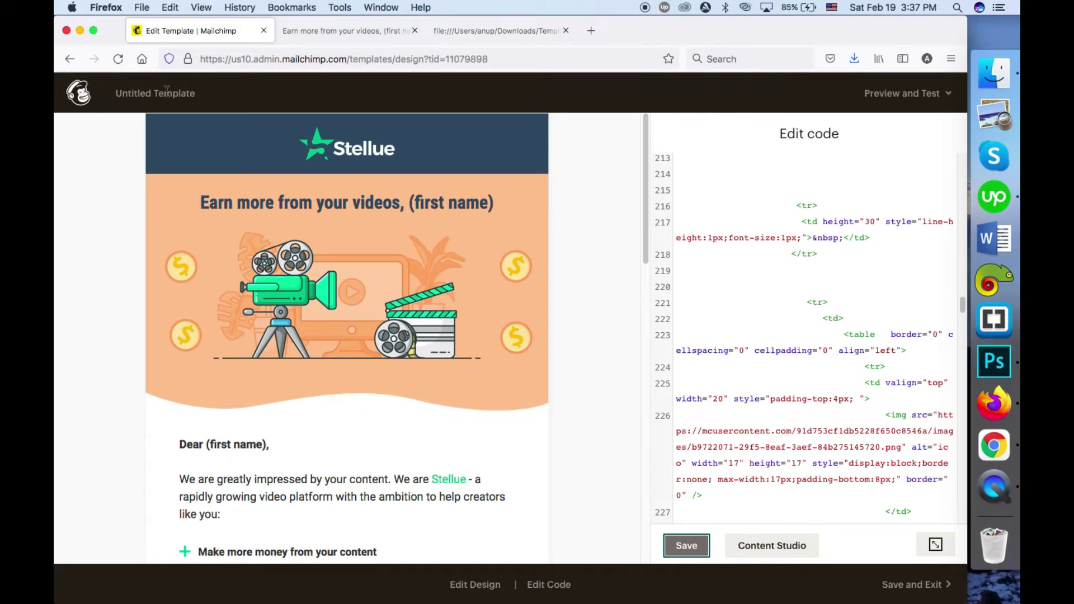
Save and exit the template under the name Template test
click(915, 585)
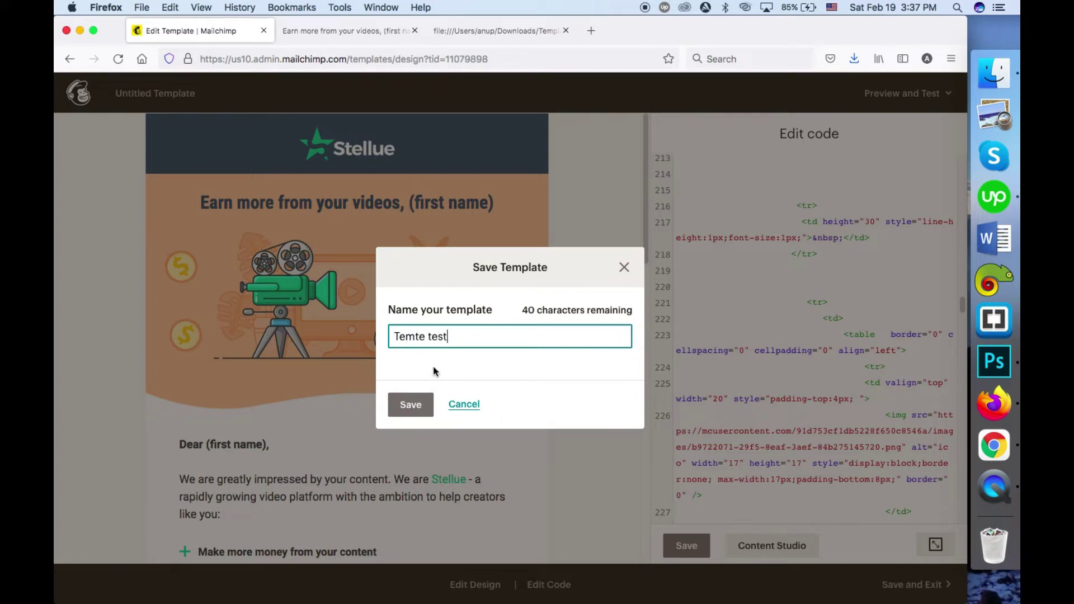
text(pla)
click(407, 403)
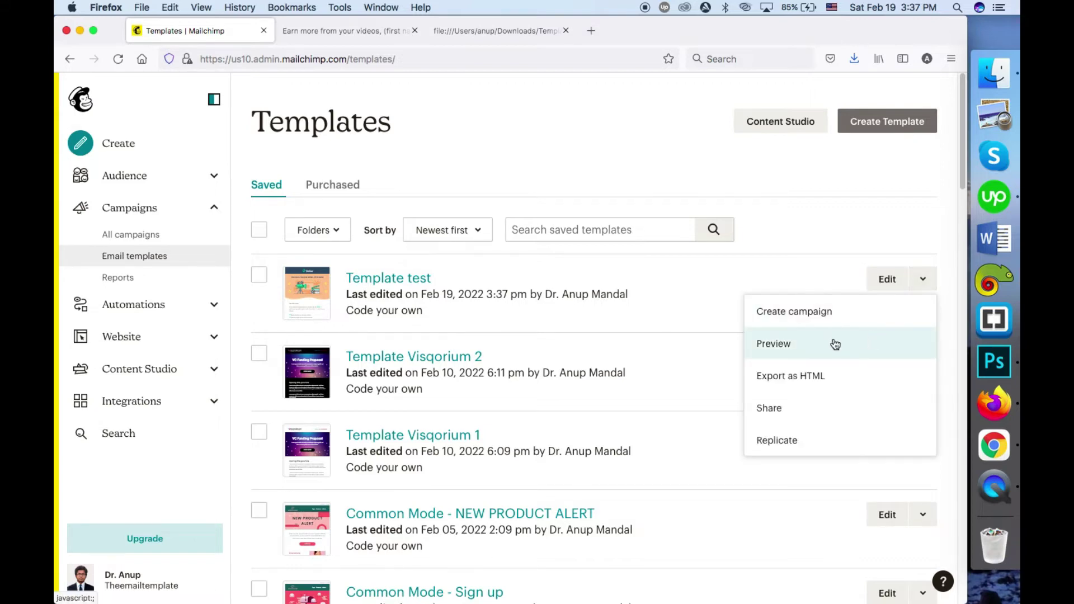
Preview Template test, look through its mobile version, and close the preview
click(834, 343)
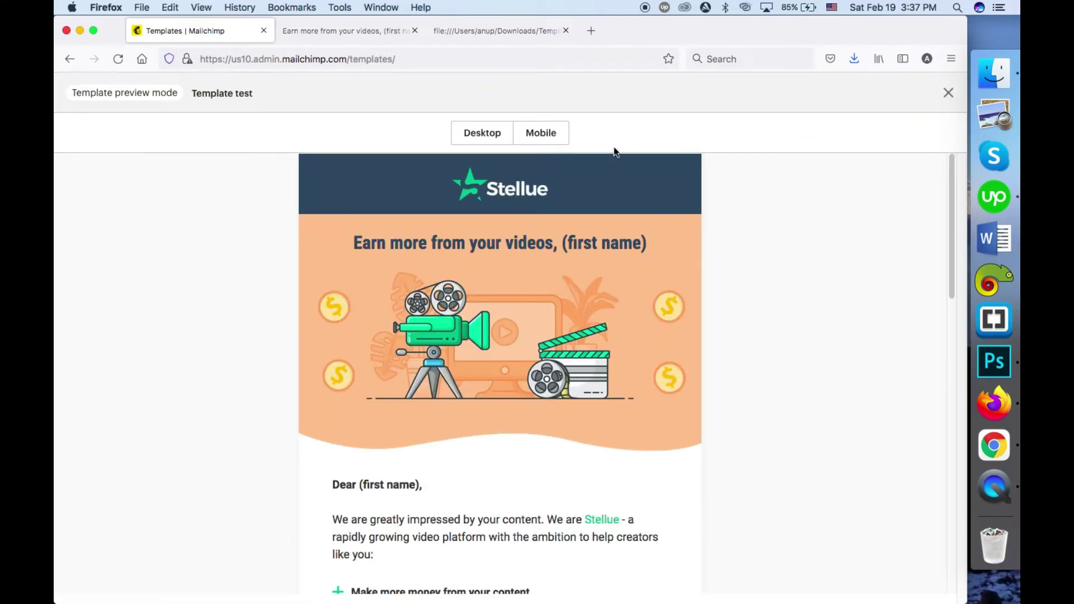
click(541, 133)
scroll(484, 365, down, 3)
scroll(484, 364, down, 15)
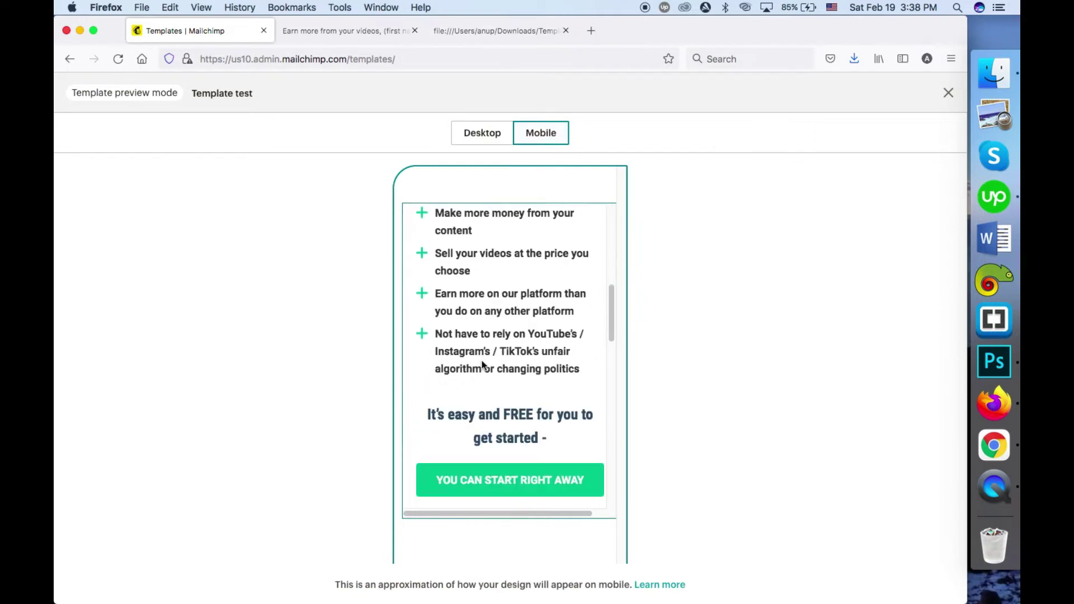
scroll(505, 450, up, 20)
scroll(505, 450, up, 3)
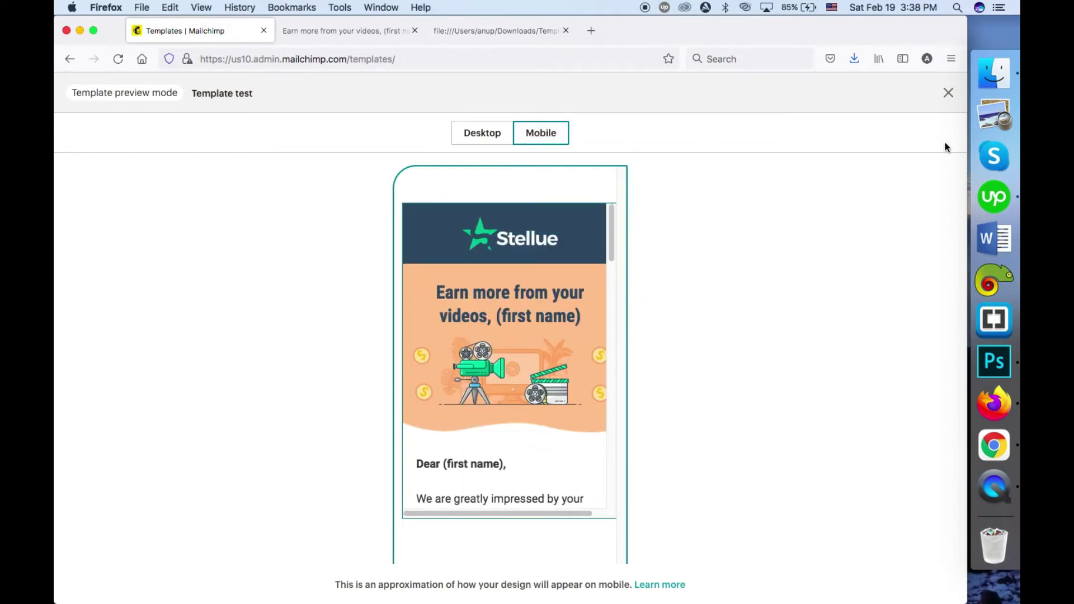
click(946, 92)
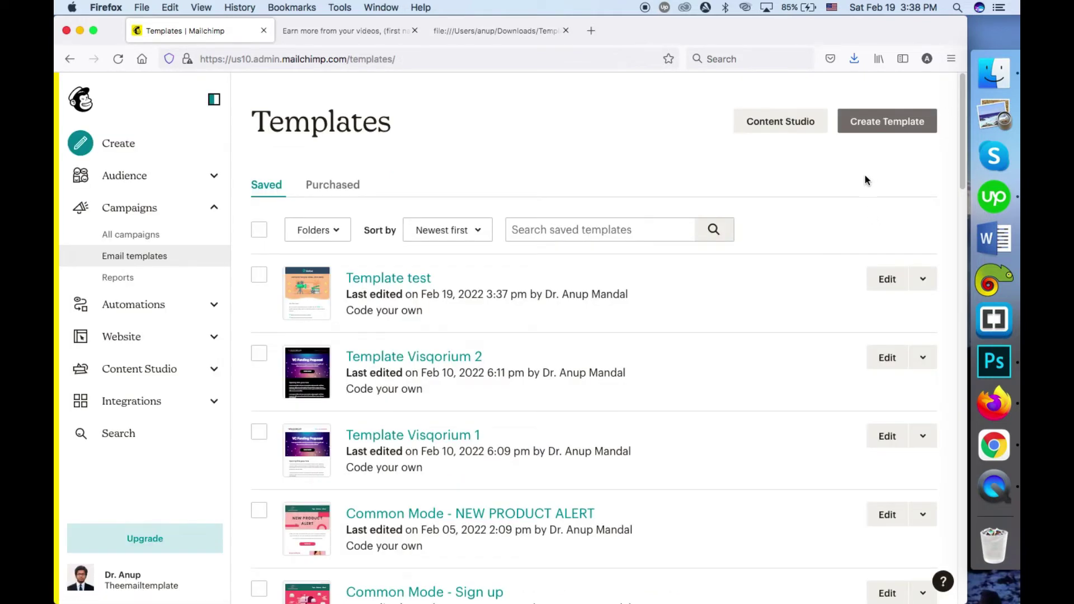
Start a new template with Import HTML, name it Template test two, and choose Template.html from Downloads as its file
click(877, 124)
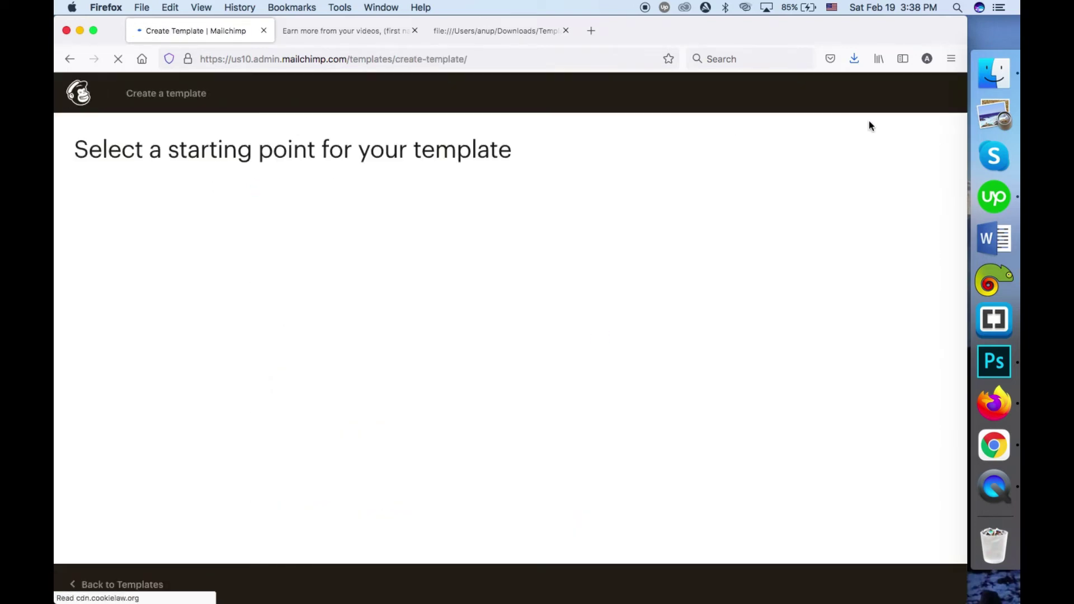
click(332, 288)
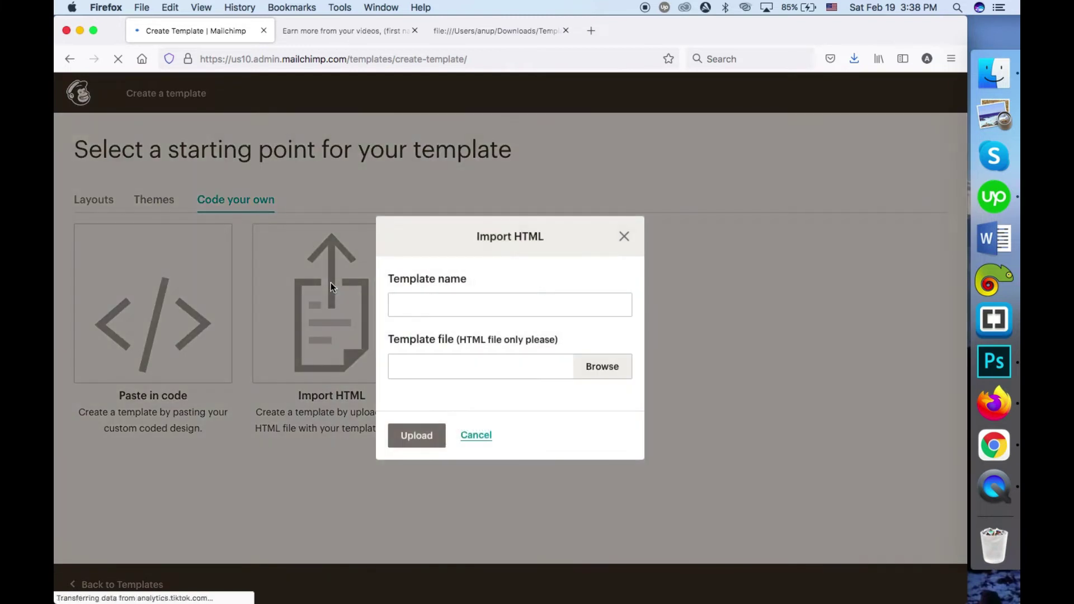
click(434, 302)
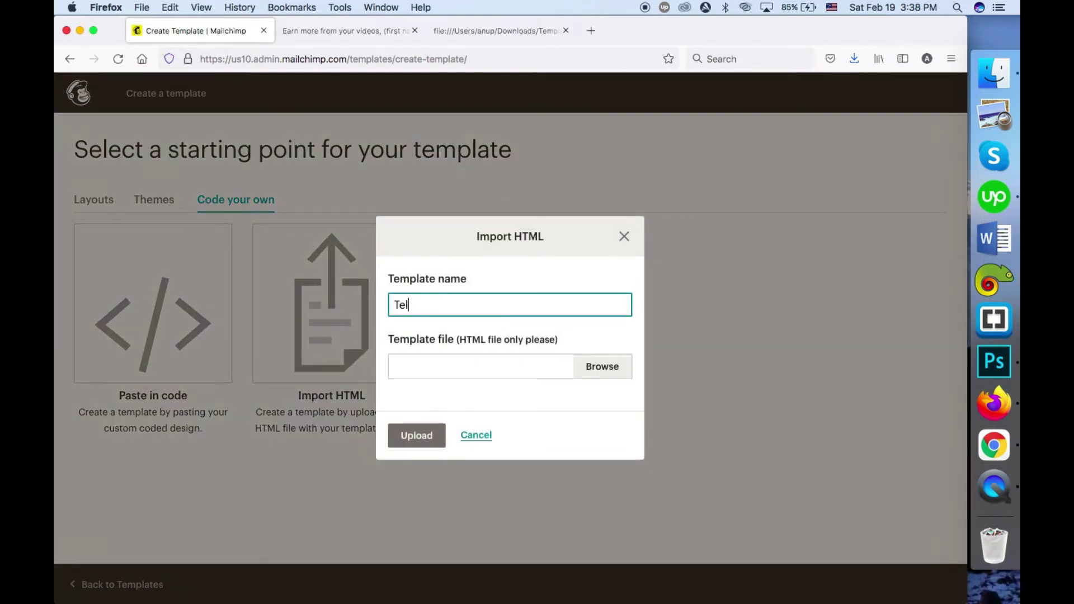
text(Template test two)
click(596, 382)
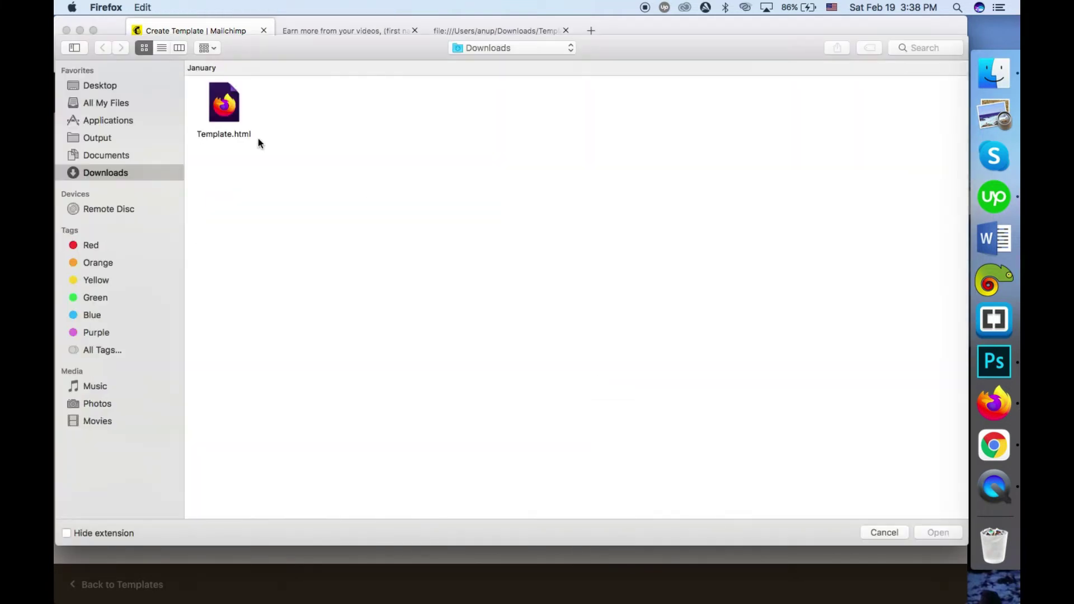
click(236, 110)
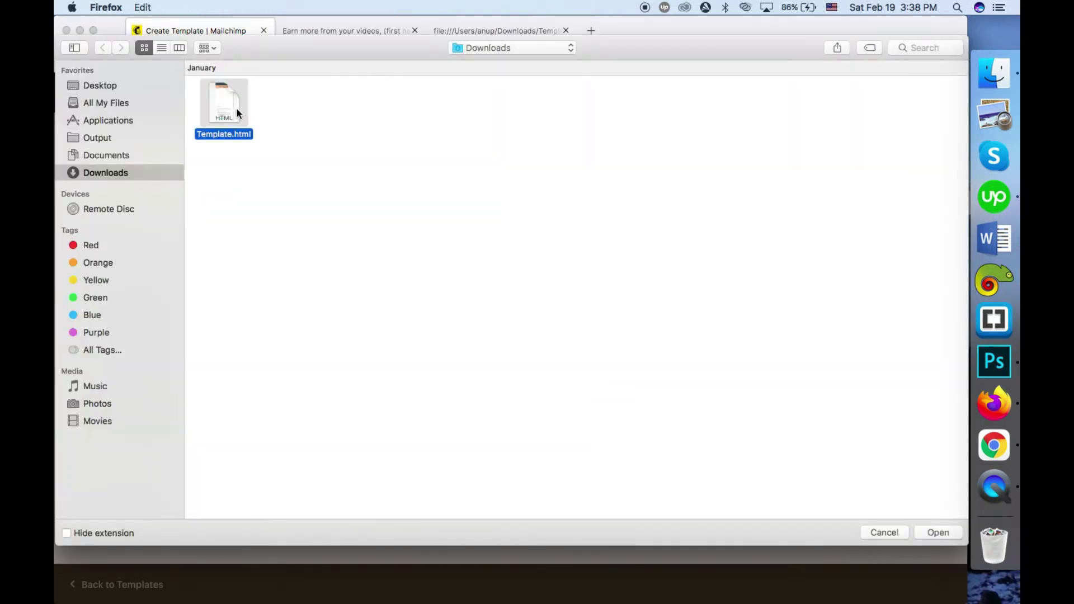
double_click(237, 110)
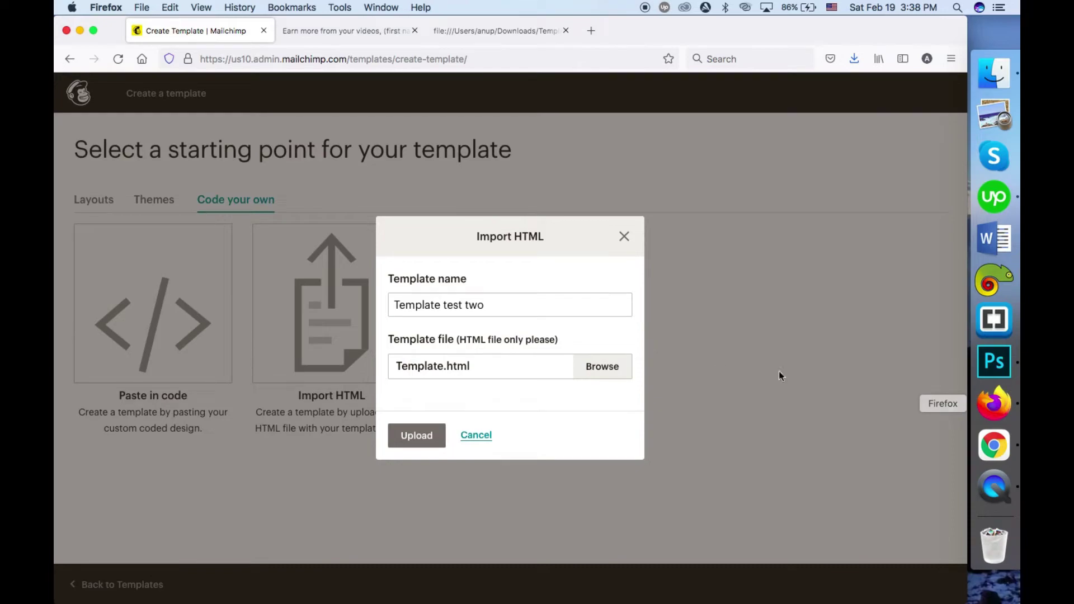
click(514, 30)
scroll(302, 310, up, 20)
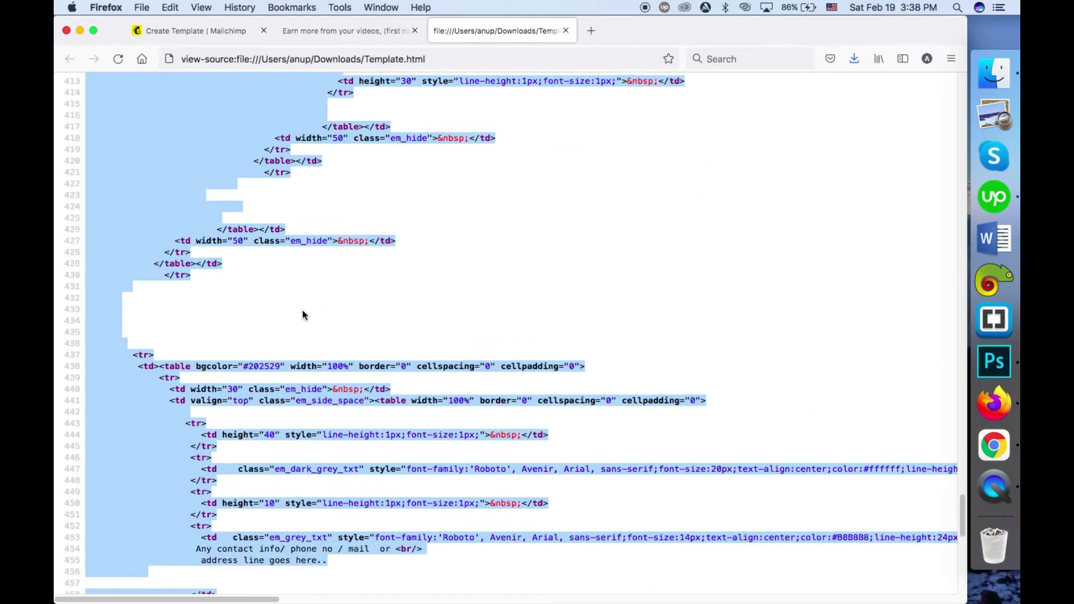
click(1005, 451)
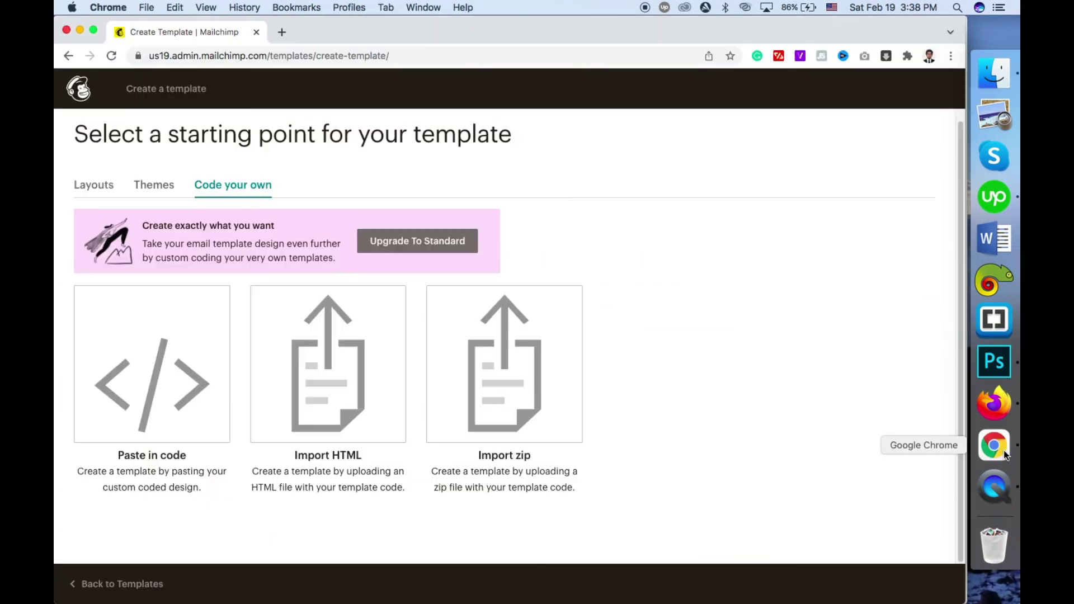
click(1005, 404)
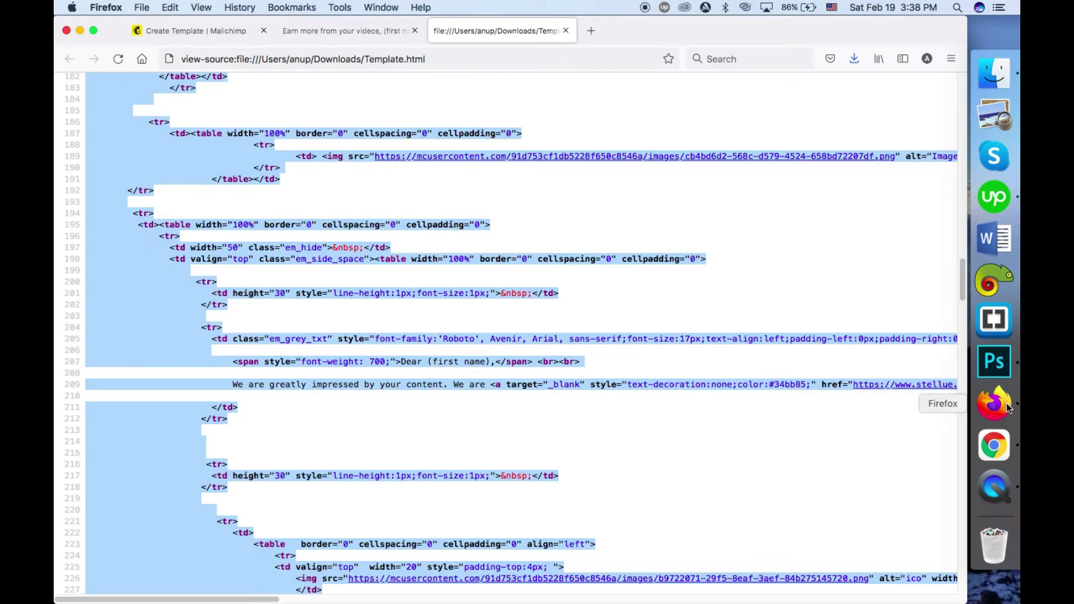
click(247, 35)
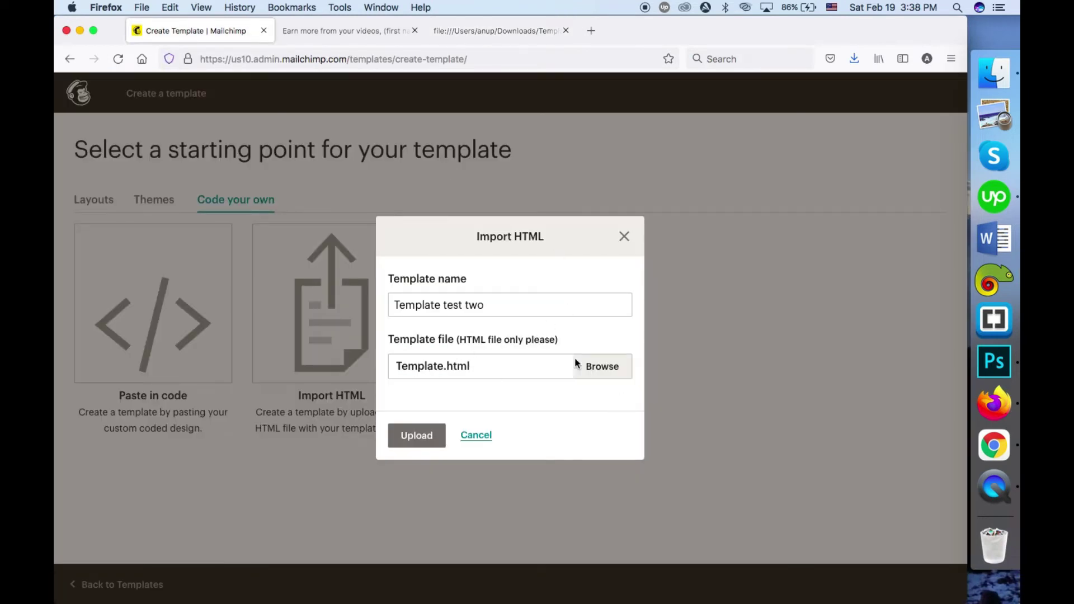
Upload the HTML file, check the imported email design, and save and exit the template
click(420, 437)
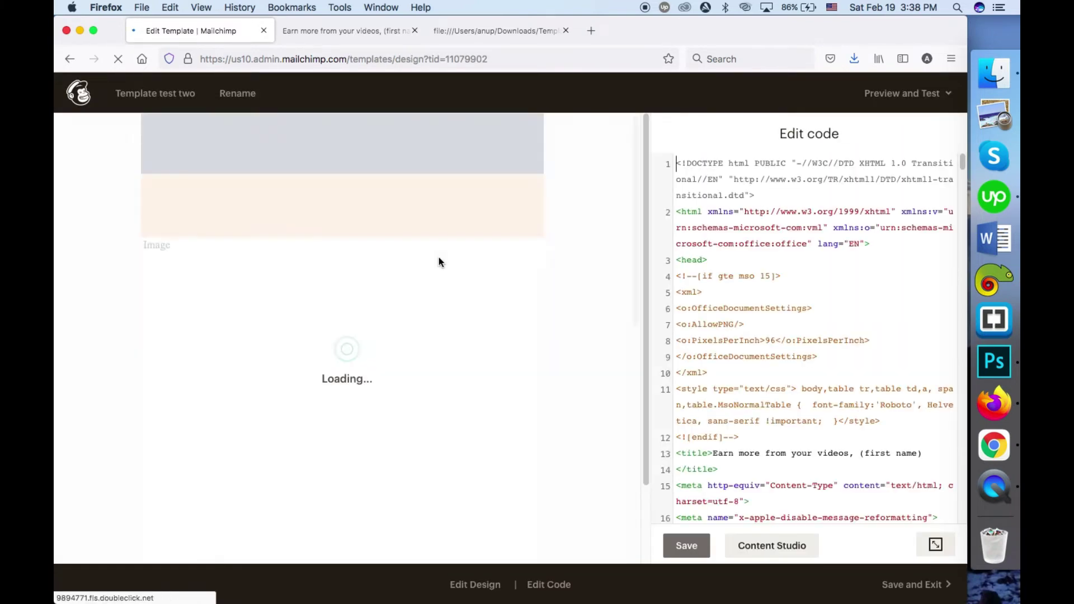
scroll(319, 404, down, 6)
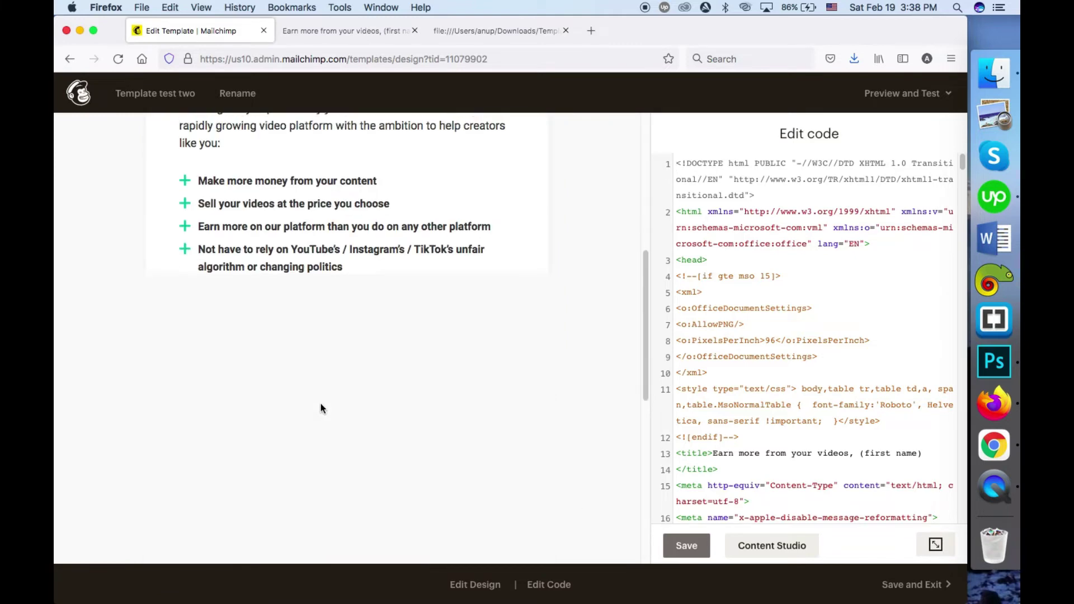
click(933, 585)
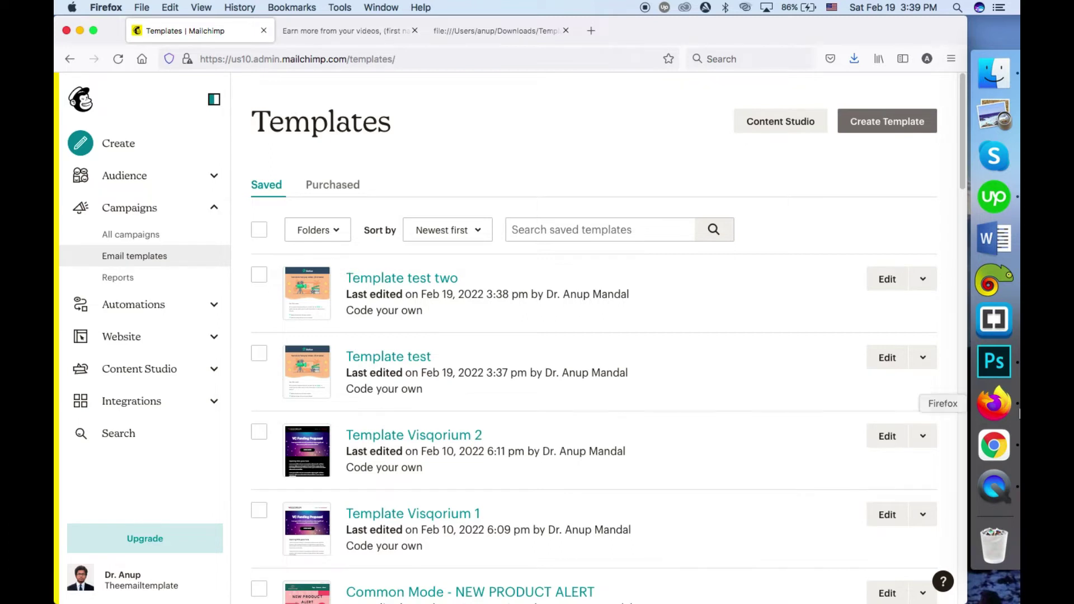
Show the Share by URL option for Template test two and copy its share link
click(994, 444)
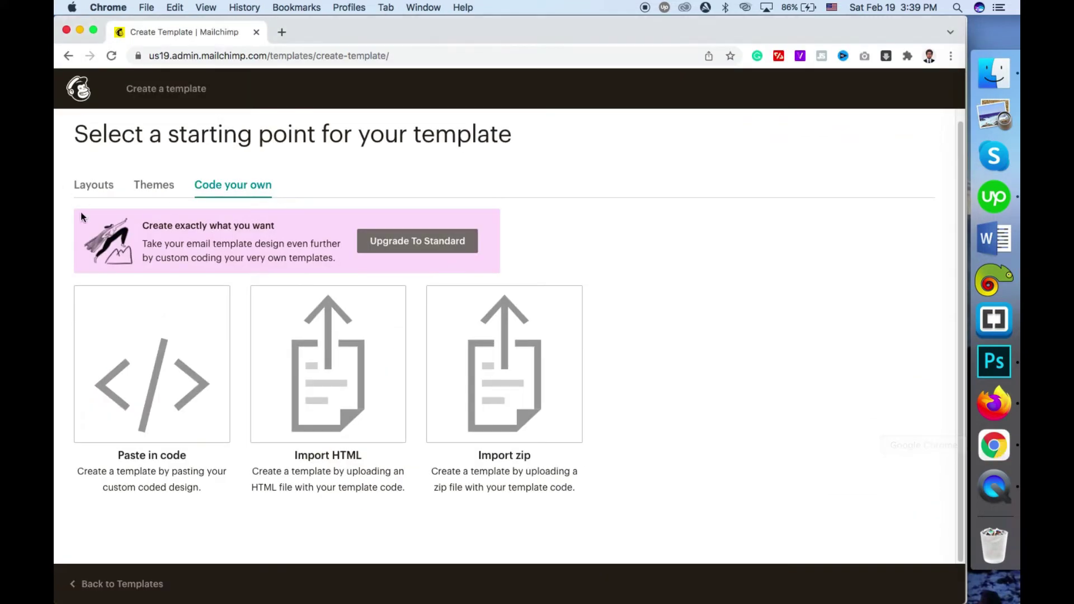
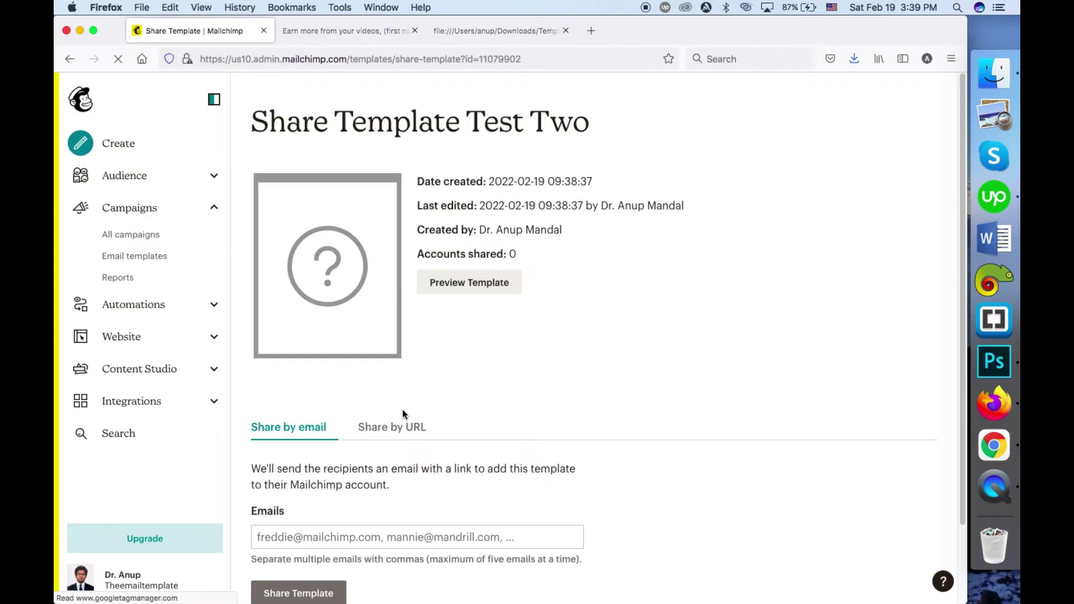
click(371, 427)
scroll(412, 384, down, 1)
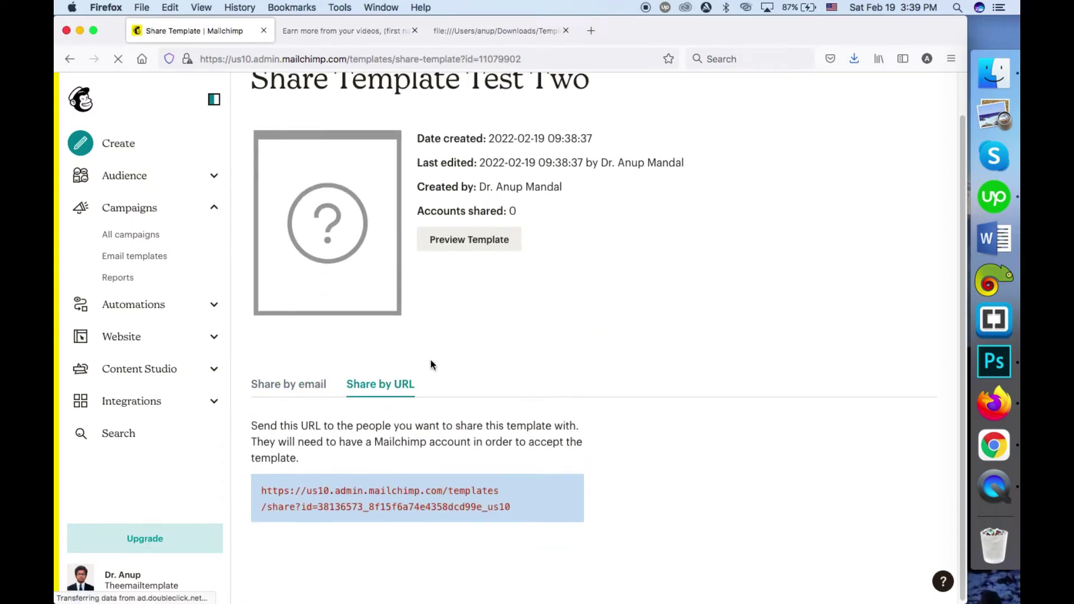
drag(263, 486, 510, 505)
key(super+c)
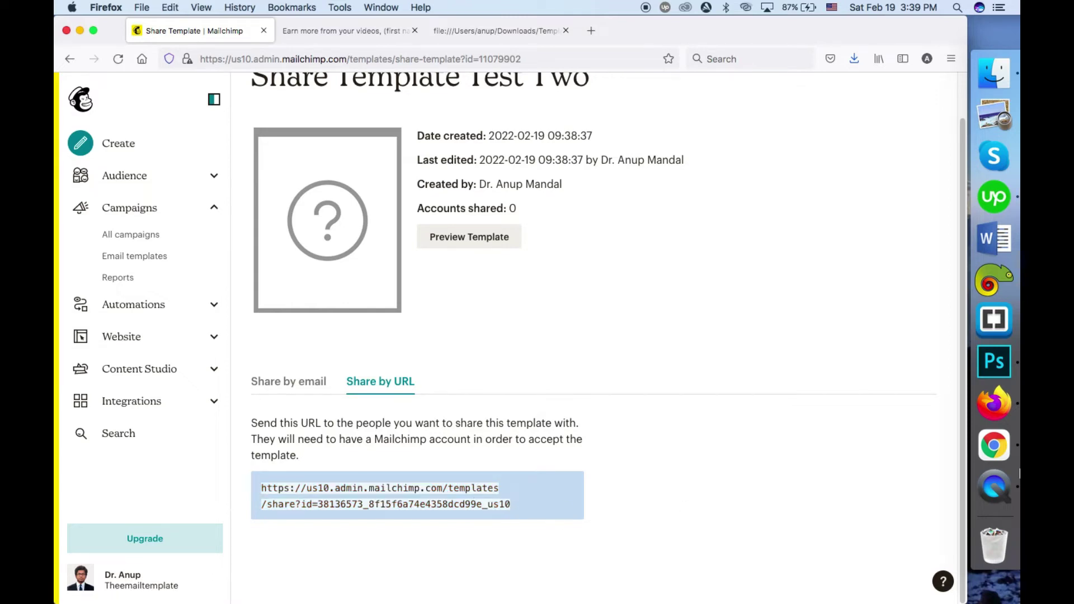
Switch to Chrome with the other Mailchimp account and load the copied share link in a new tab to add Template test two
click(994, 446)
scroll(434, 278, down, 5)
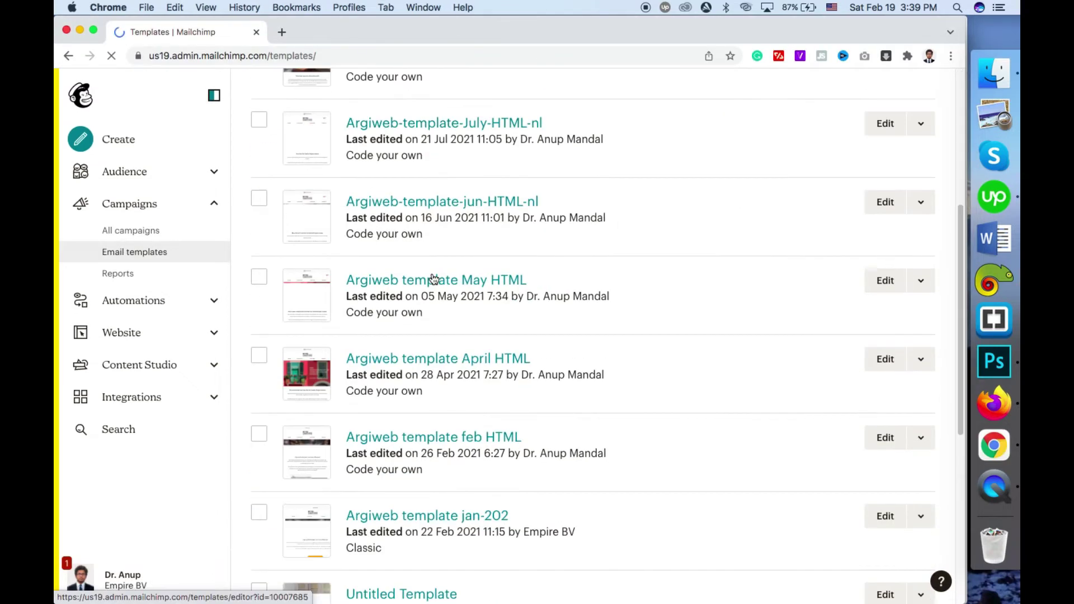
click(1001, 412)
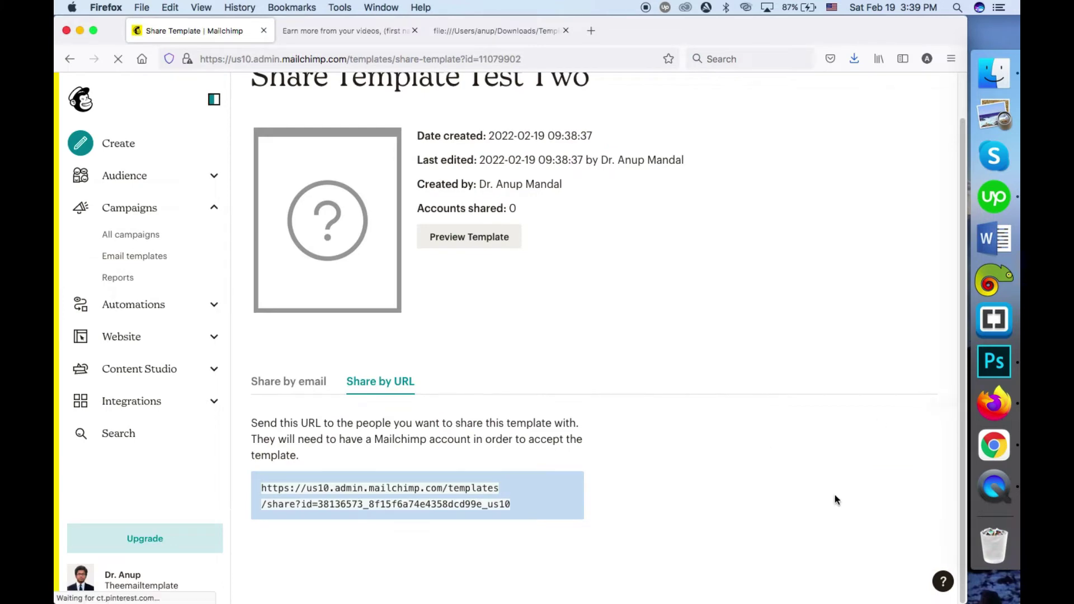
click(994, 446)
scroll(448, 280, up, 5)
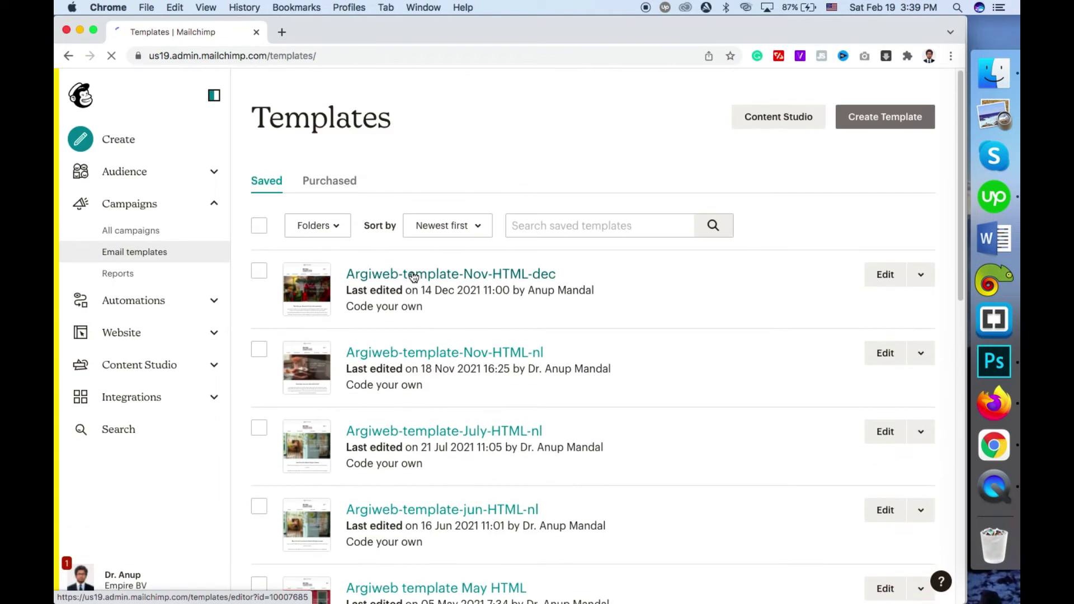
click(281, 33)
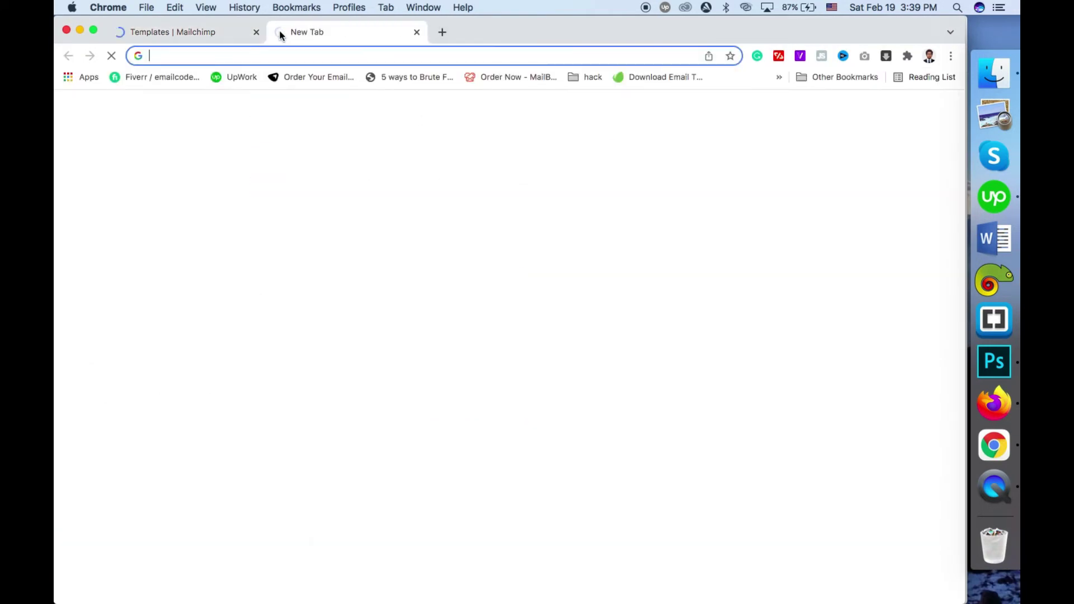
click(495, 55)
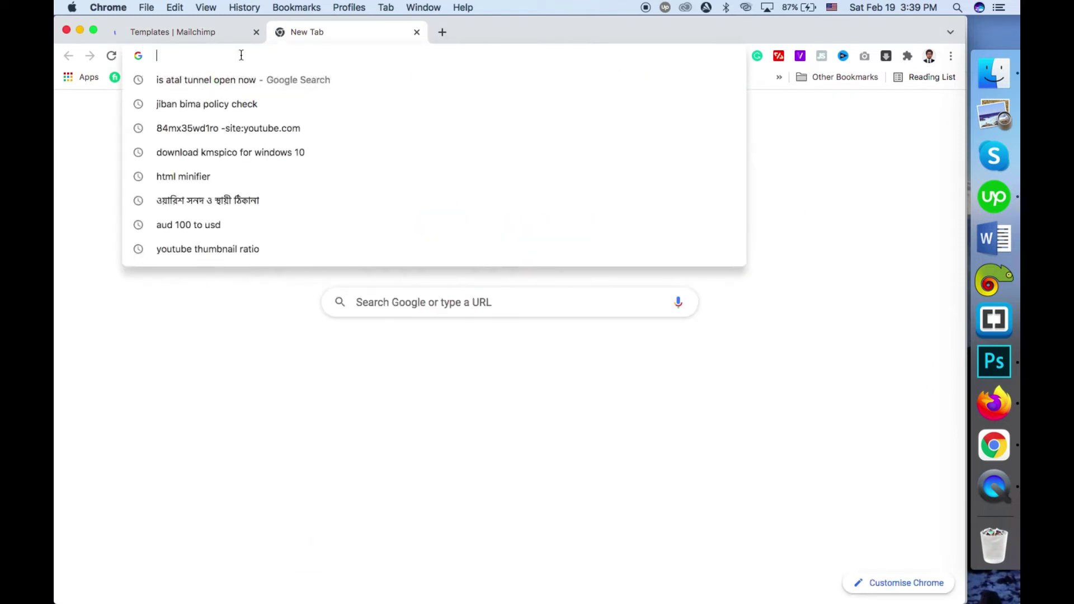
click(226, 42)
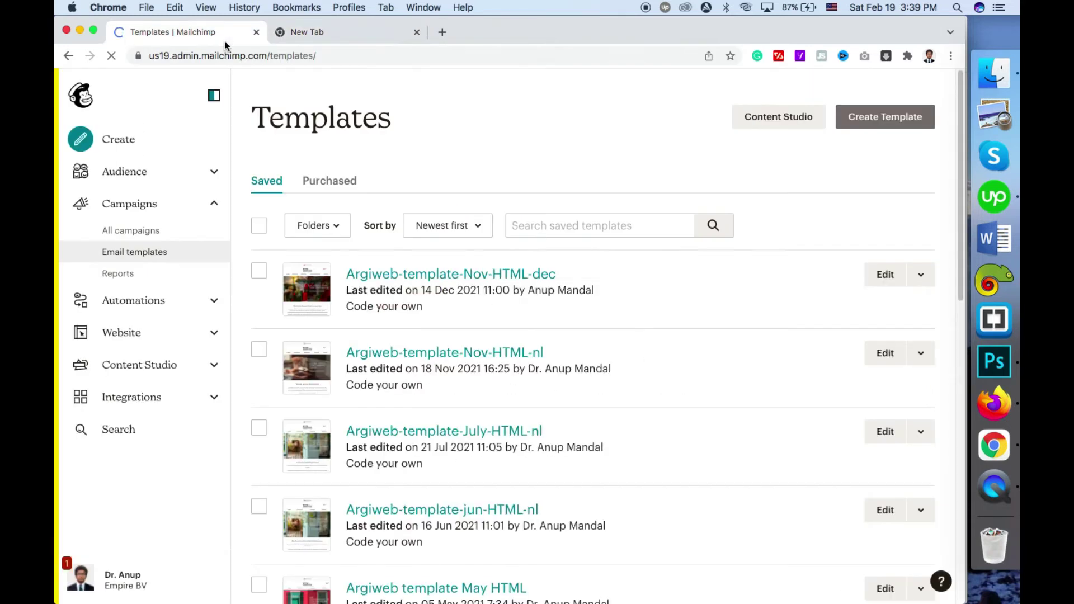
click(354, 32)
key(super+v)
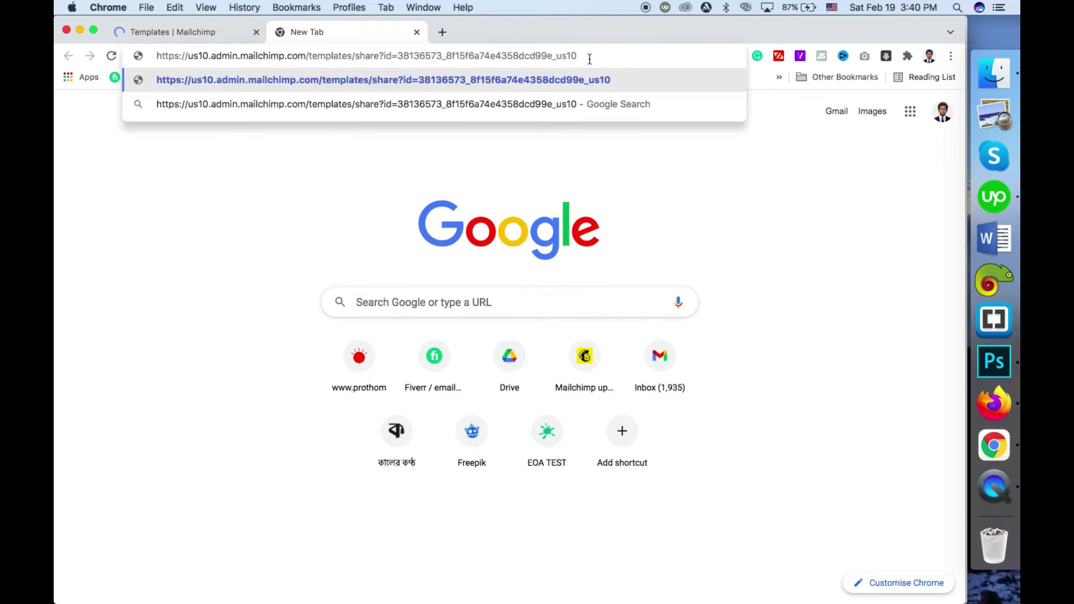
key(Return)
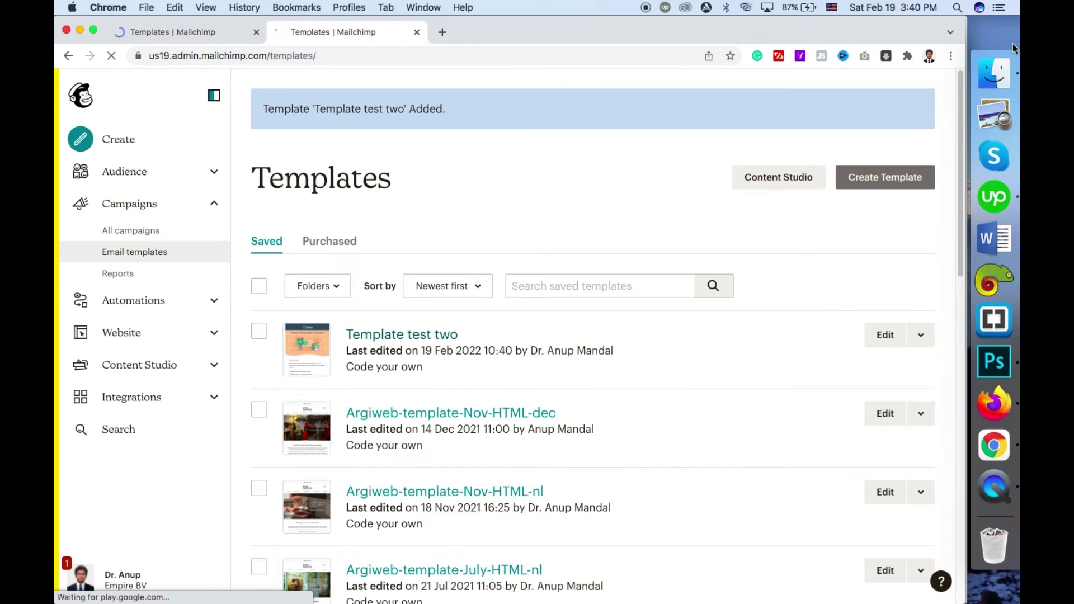
Switch to Finder, open the Email folder on the Desktop, and search for "template"
click(994, 73)
click(73, 40)
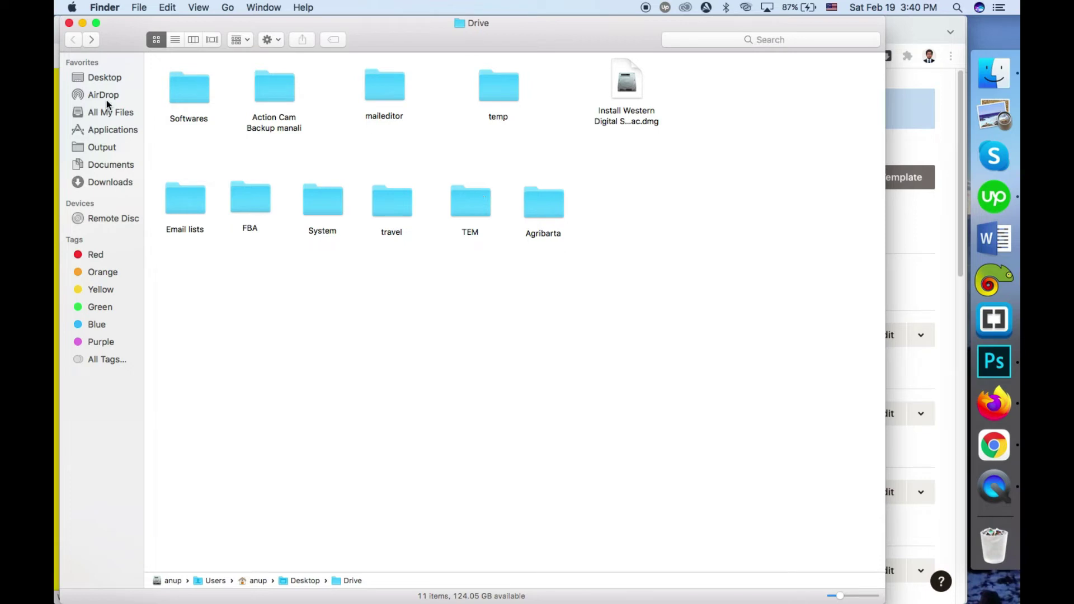
click(107, 78)
double_click(237, 92)
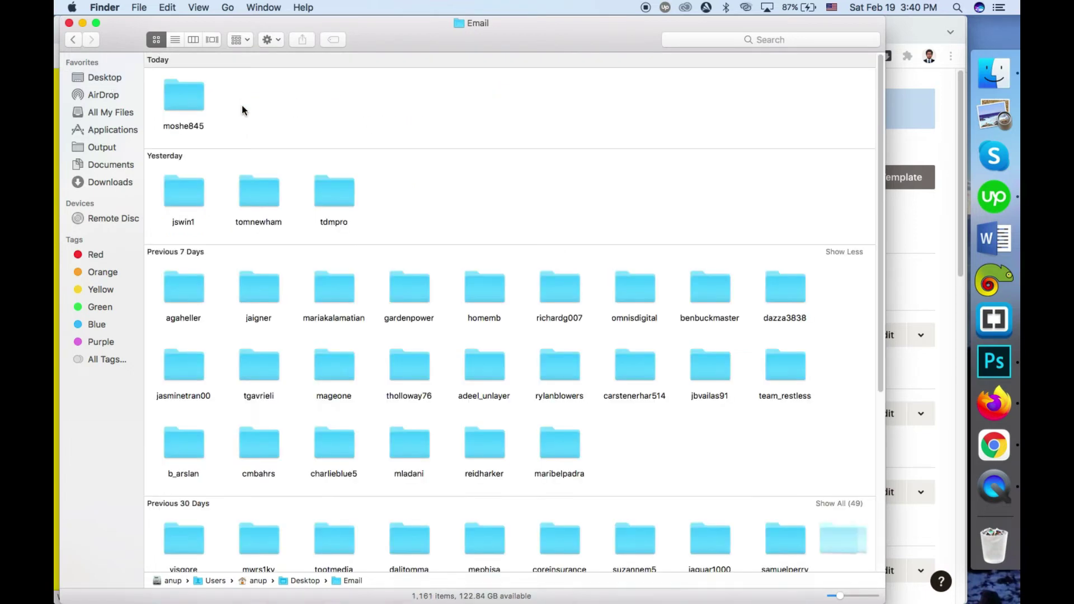
click(729, 40)
text(t)
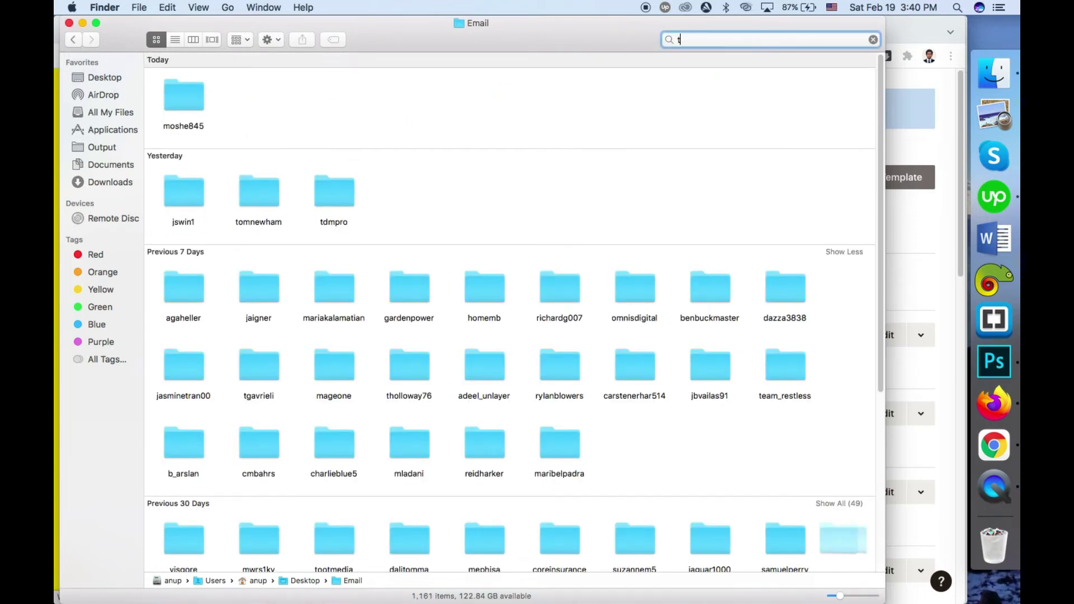
text(emplate)
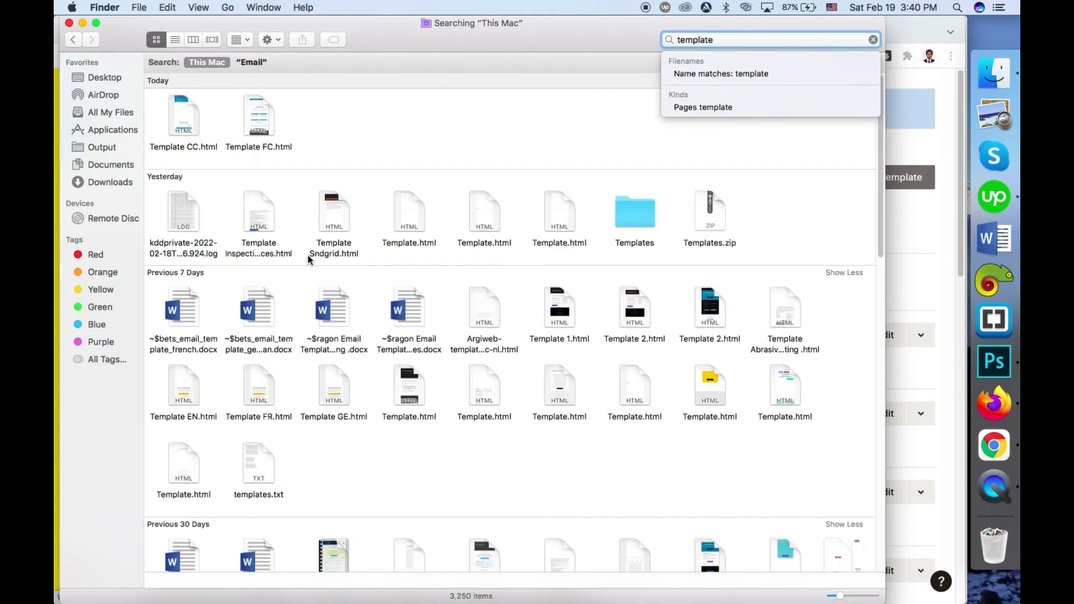
Open a Template.html from the previous seven days' search results and look through its email design
double_click(409, 390)
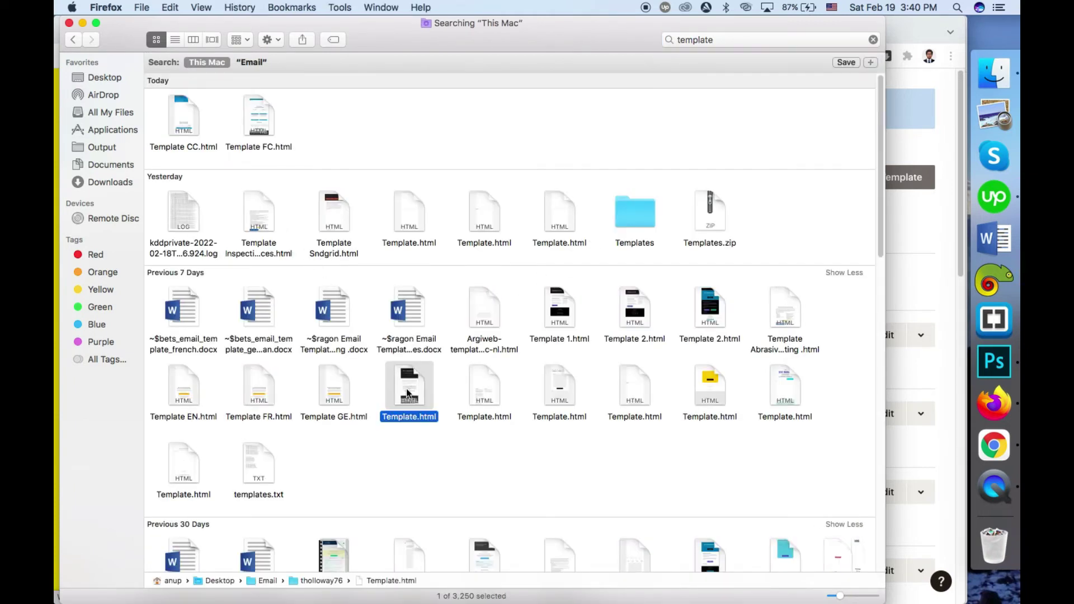
scroll(395, 274, down, 10)
scroll(482, 294, up, 10)
Put the found Template.html into the Downloads folder, replacing the older file of the same name
click(994, 73)
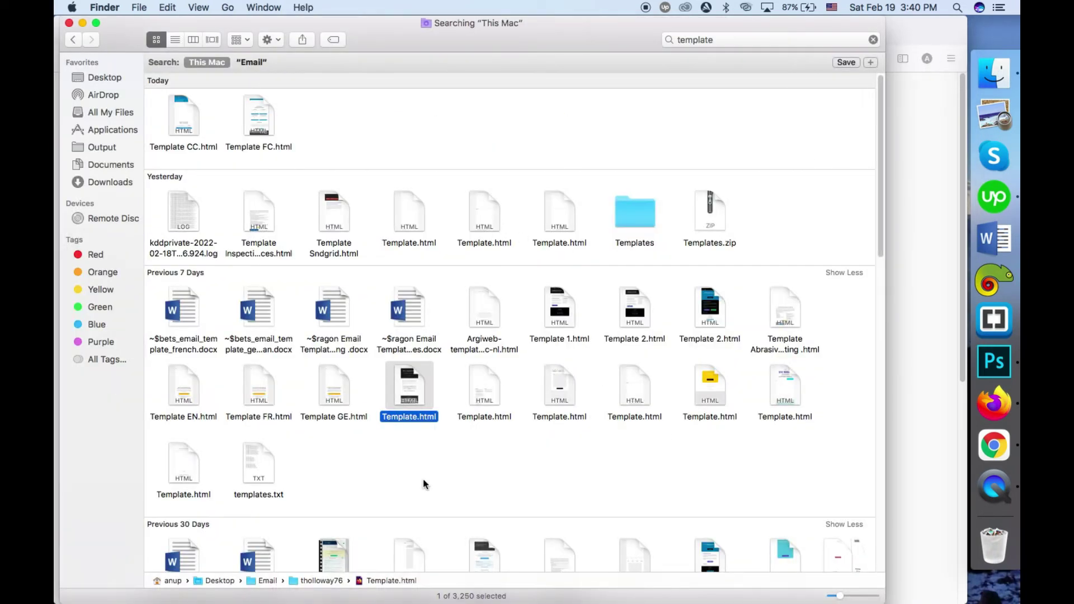
click(103, 183)
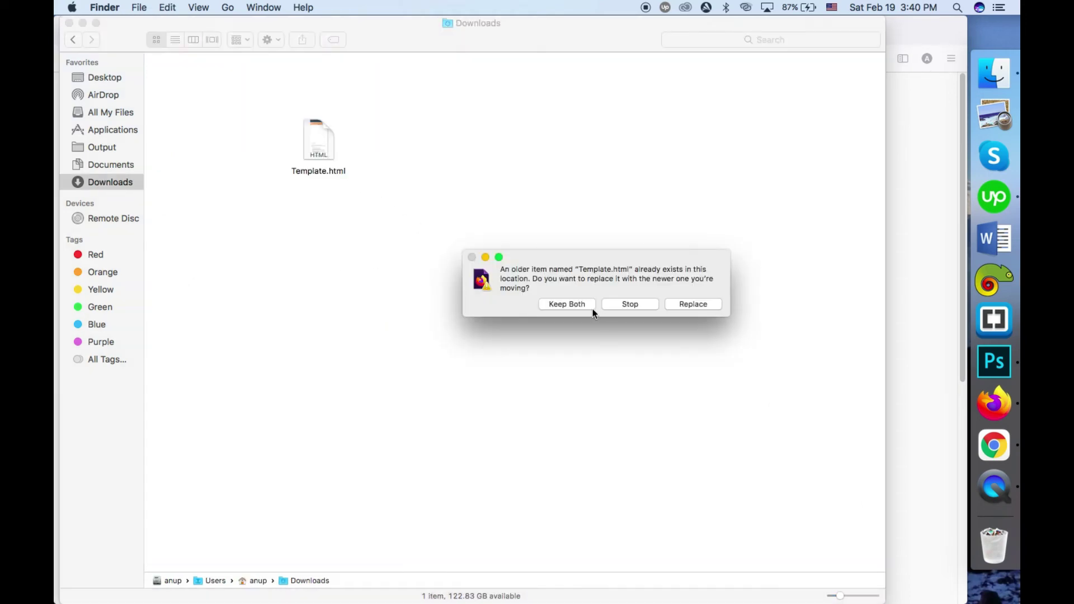
click(666, 304)
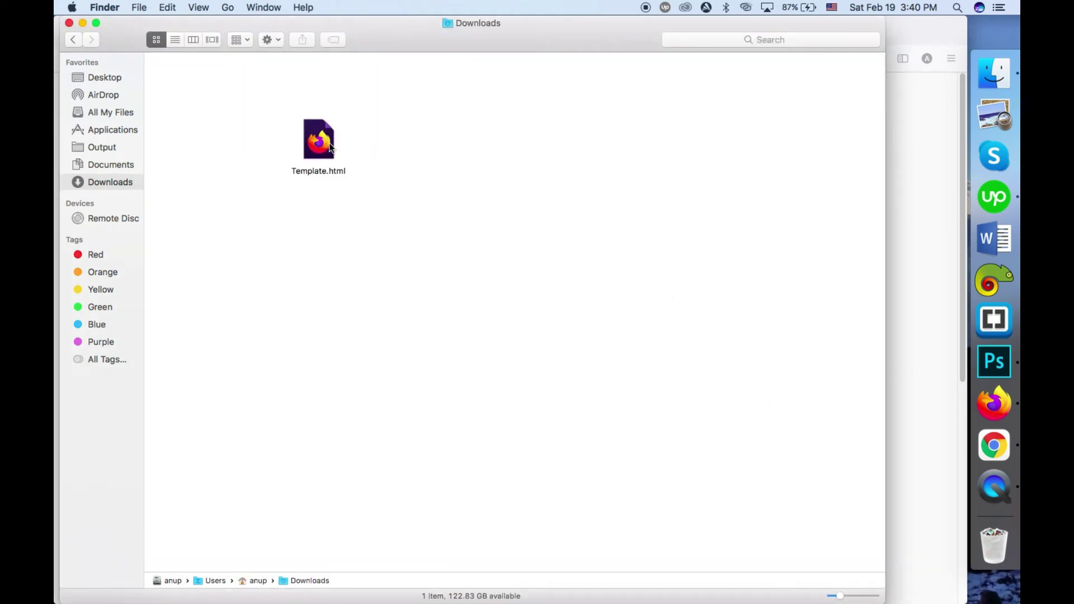
click(331, 147)
right_click(330, 147)
click(276, 135)
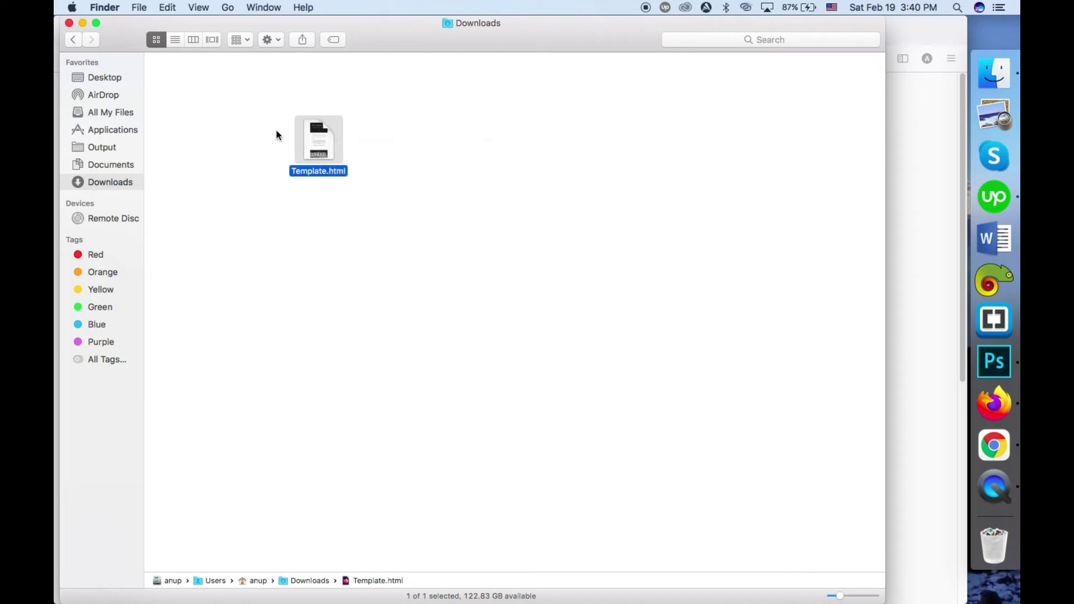
Open the replaced Template.html from Downloads in Firefox and look through the Milestone Home Lending email
double_click(326, 143)
scroll(480, 299, down, 5)
scroll(492, 314, up, 5)
scroll(839, 392, down, 5)
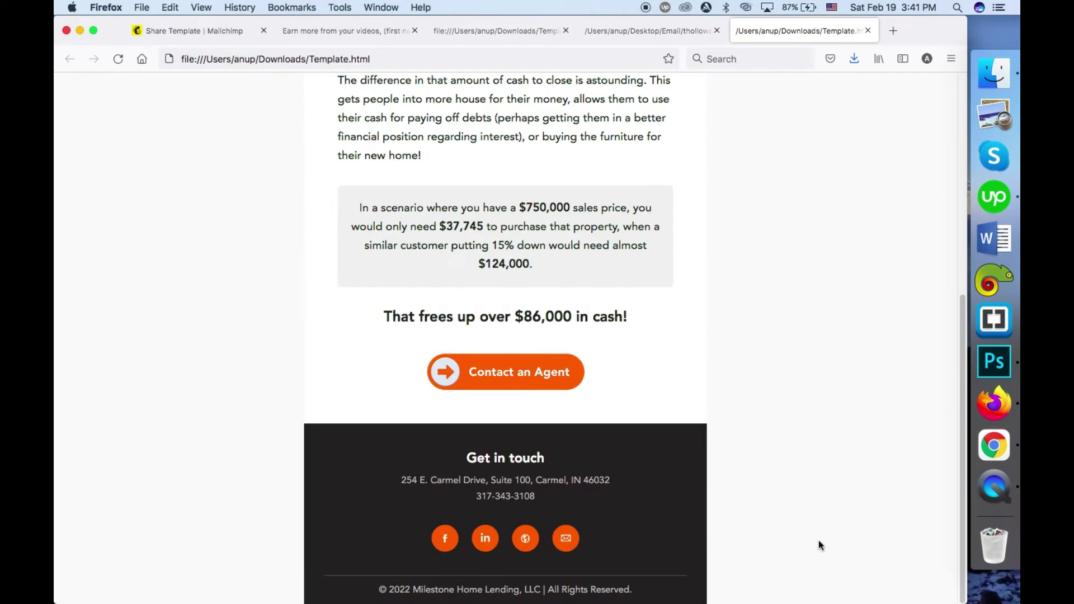
scroll(189, 219, up, 5)
Show the page source of Template.html and copy all of its code
right_click(190, 219)
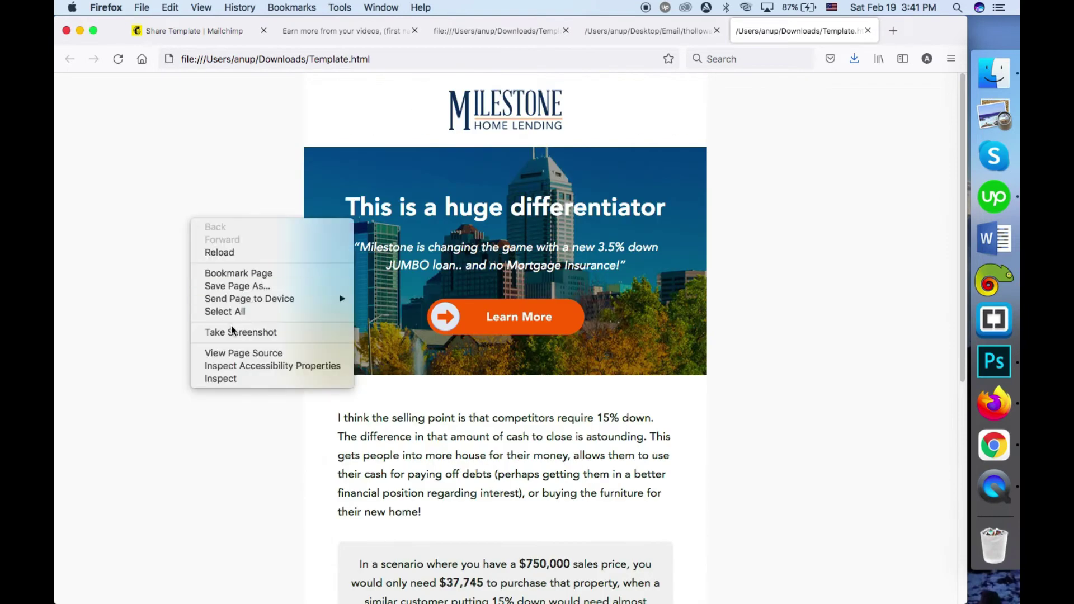
click(242, 354)
key(super+a)
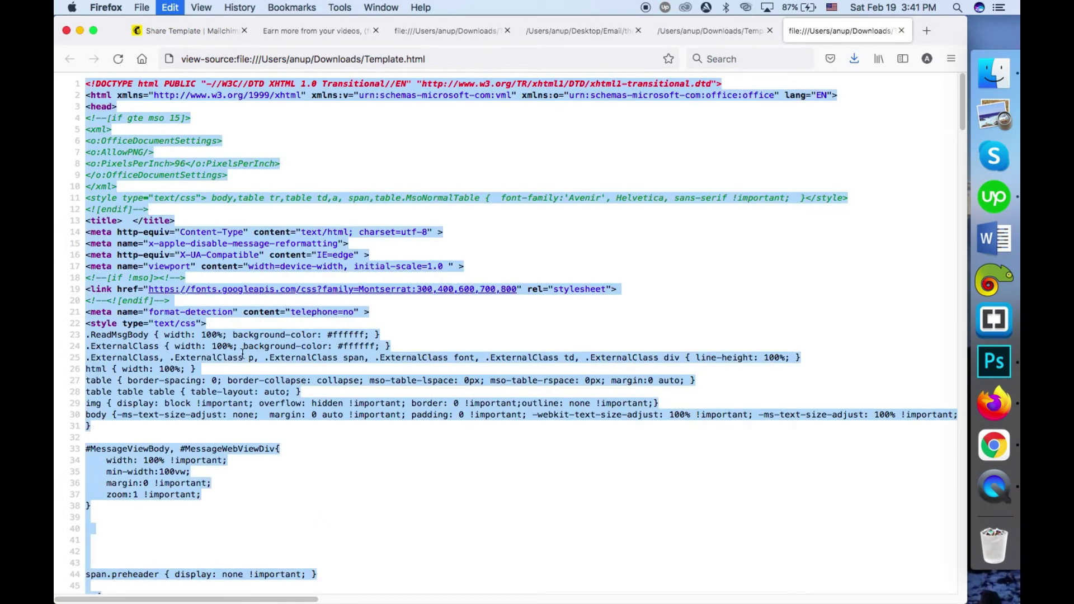
key(super+c)
key(super+c)
key(super+c)
Switch to Chrome and close the older Templates tab, keeping the one from the share link
click(996, 448)
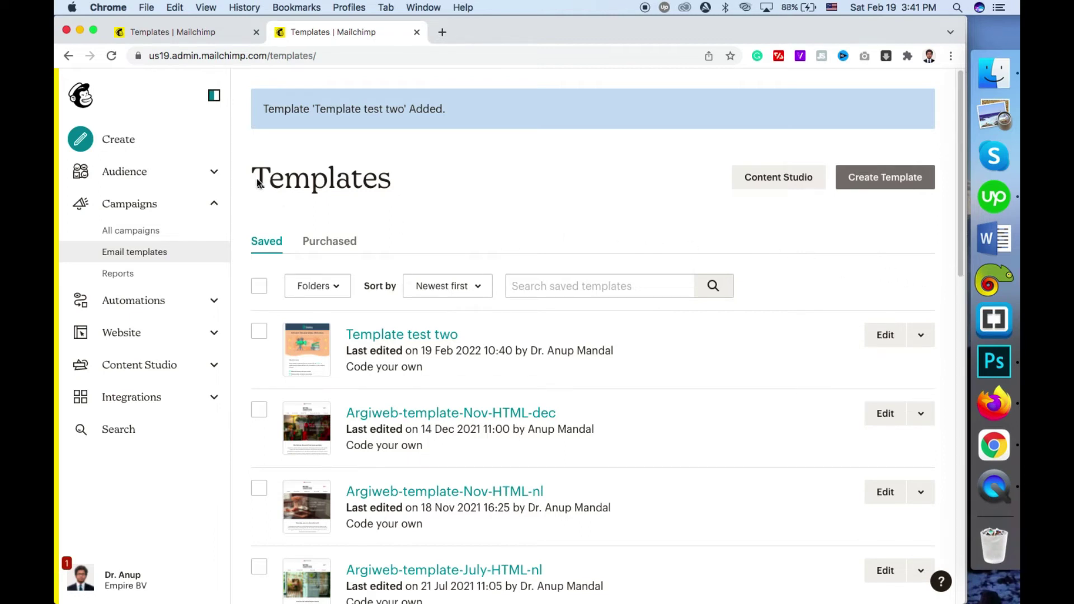
click(148, 32)
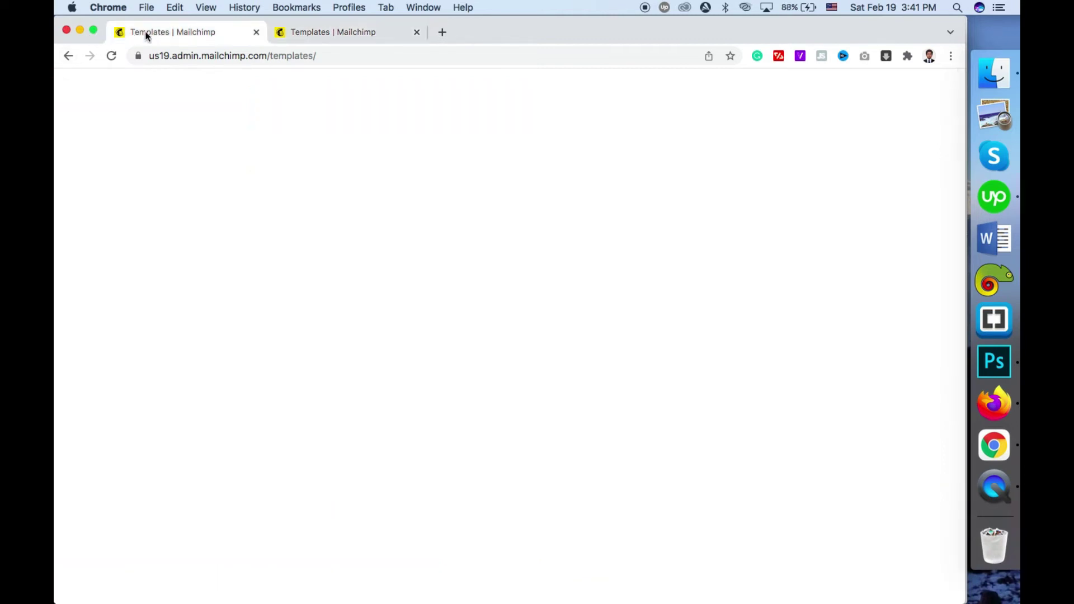
click(256, 33)
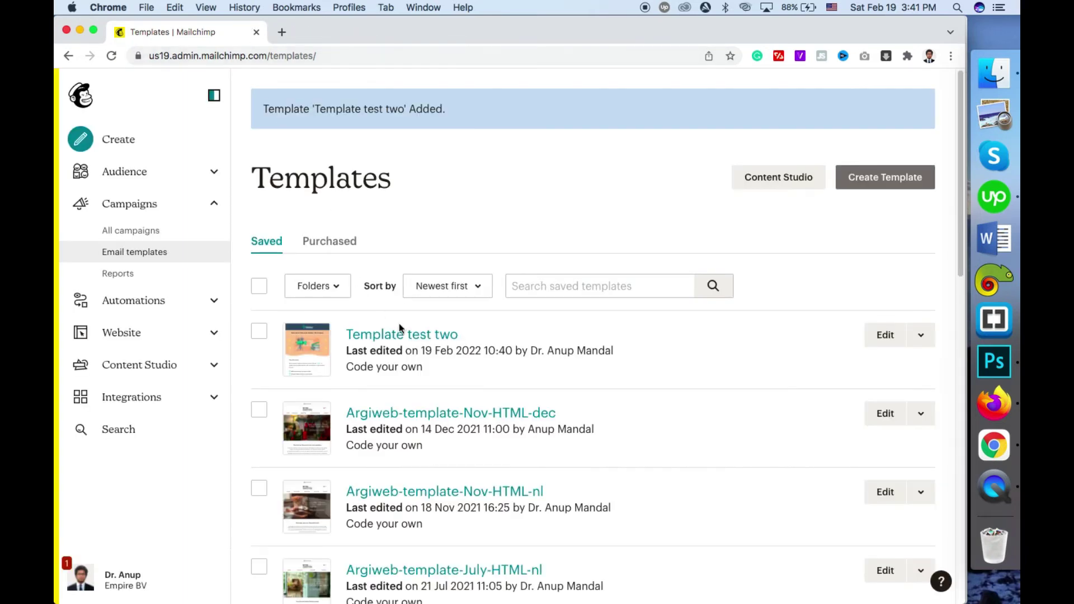
Try to open Template test two for editing, choosing to wait for the unresponsive page
click(884, 335)
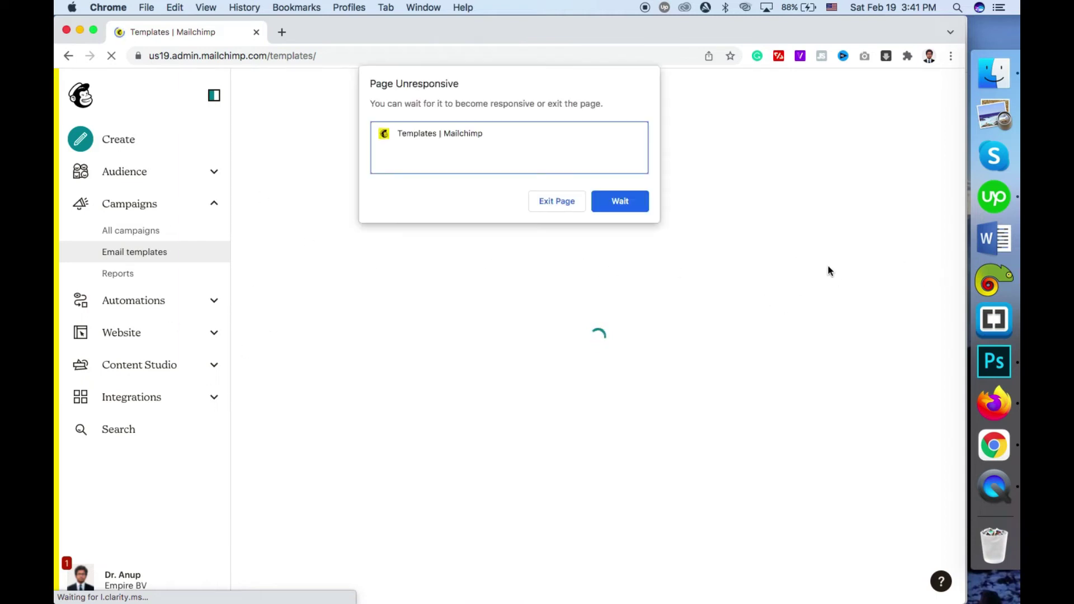
click(621, 202)
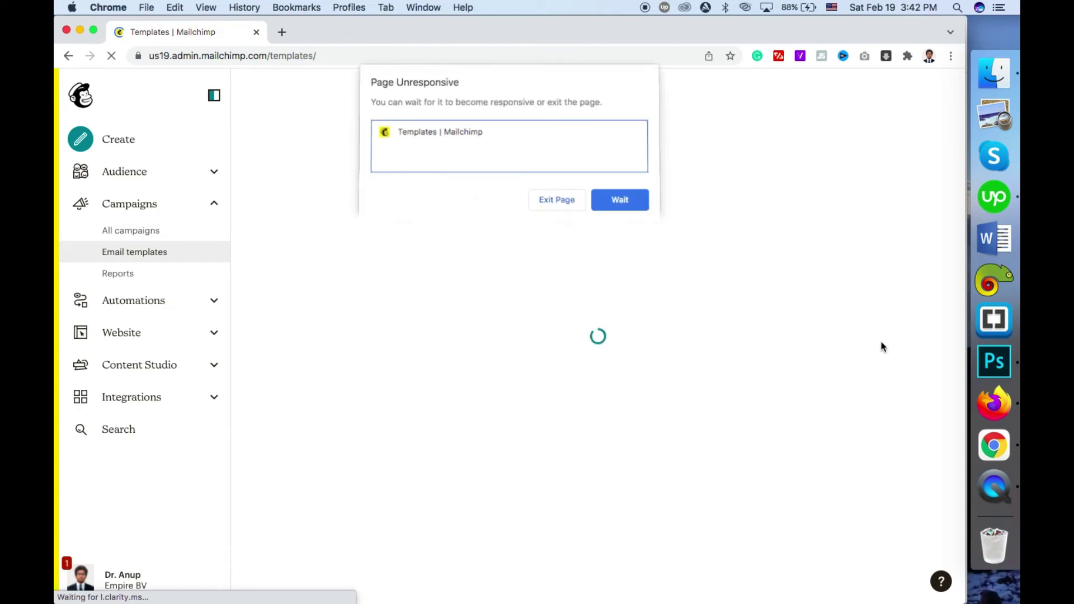
click(621, 203)
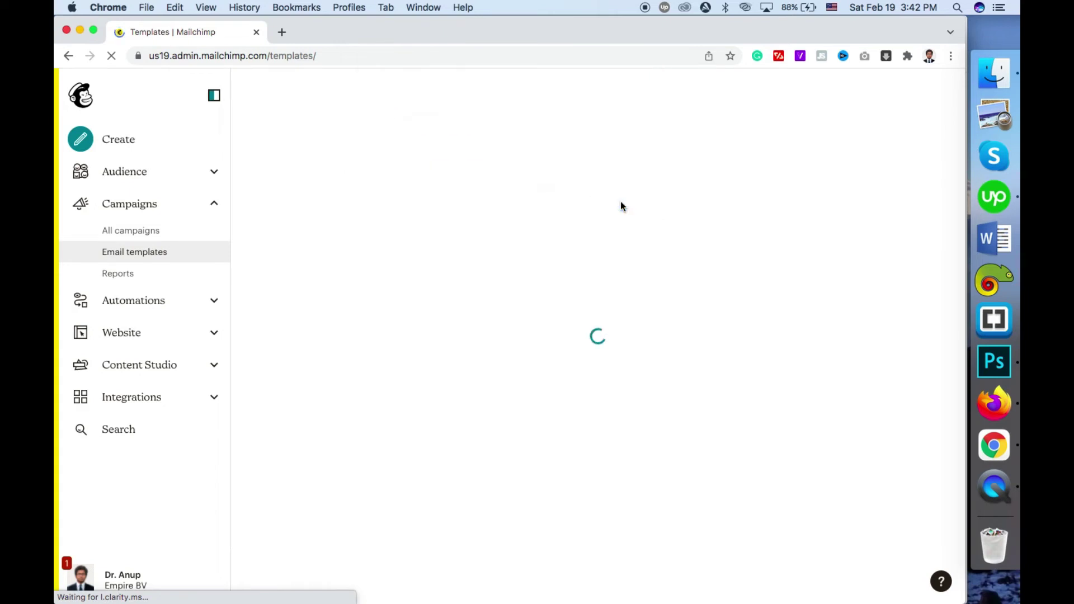
Reopen the Templates page in a new tab, close the unresponsive one, and open Template test two for editing
click(386, 56)
key(alt+Return)
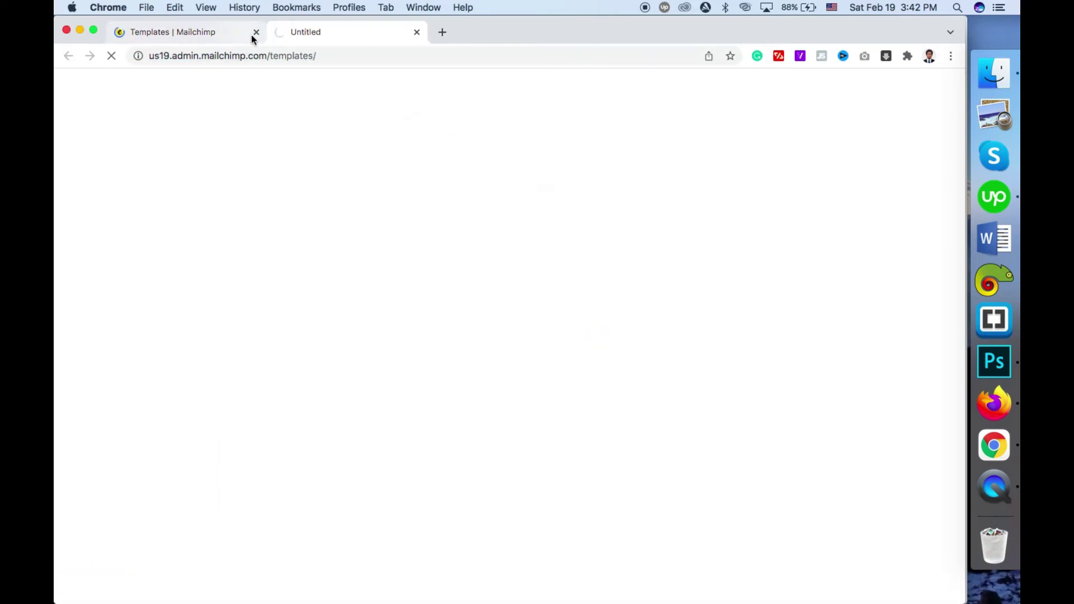
click(257, 32)
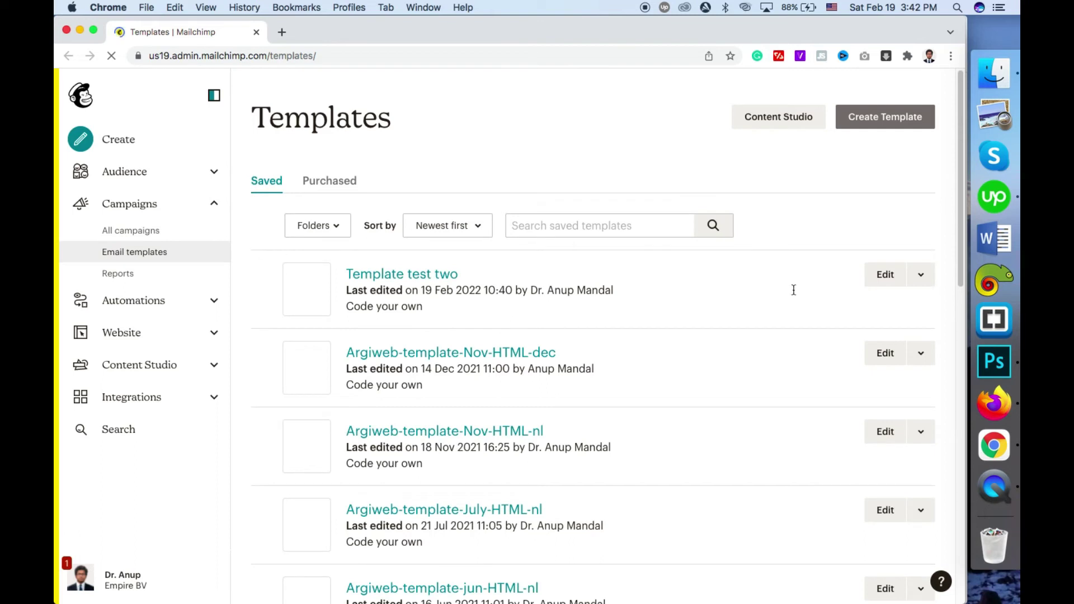
click(879, 277)
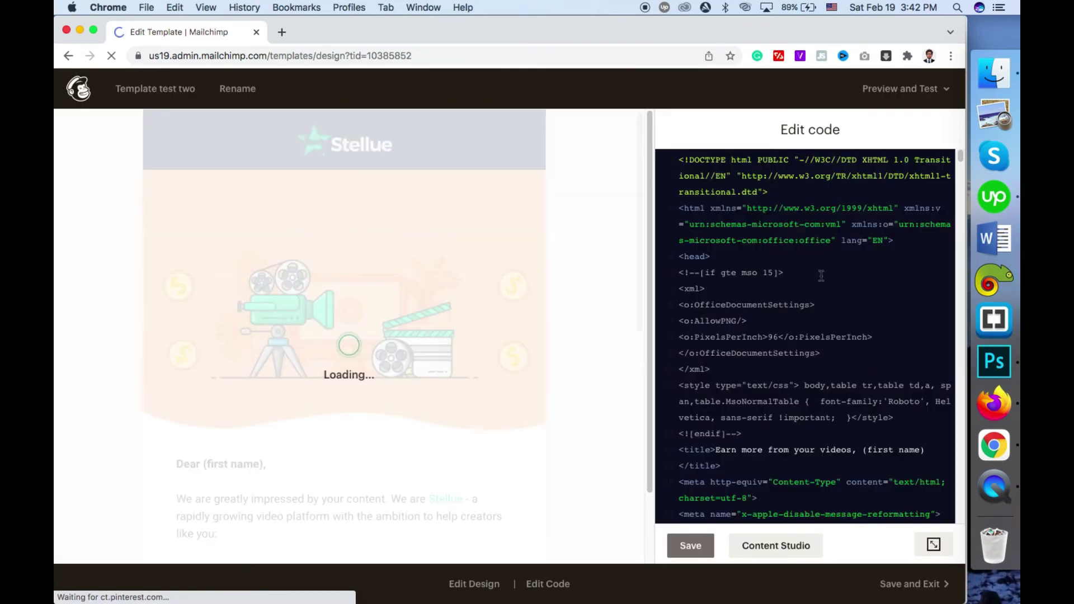
scroll(382, 241, down, 15)
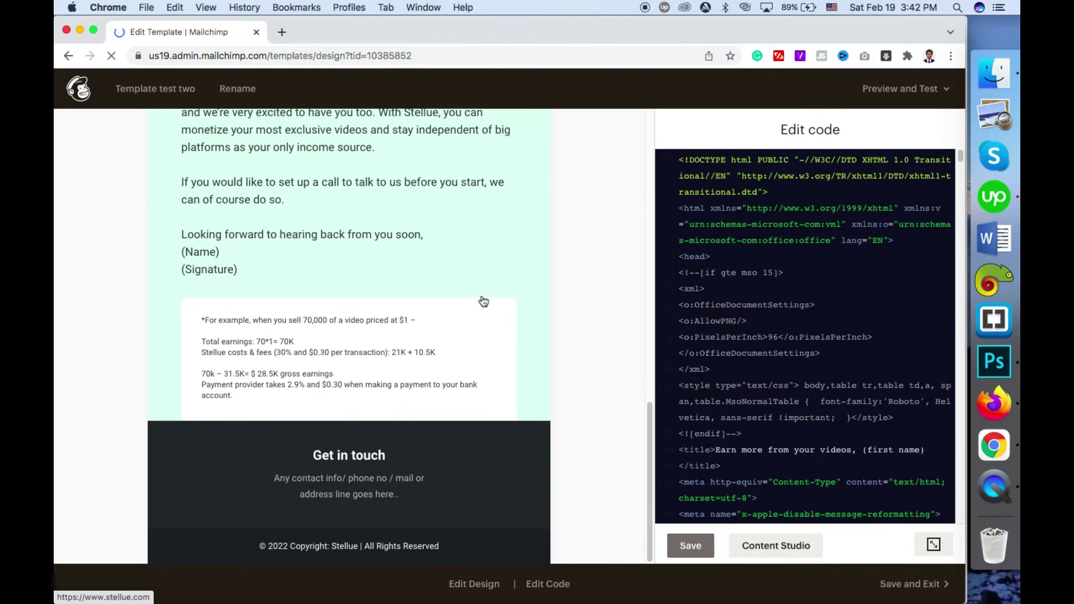
Switch to Firefox, review the Downloads Template.html once more, and select all the code in its page source
click(997, 406)
click(703, 31)
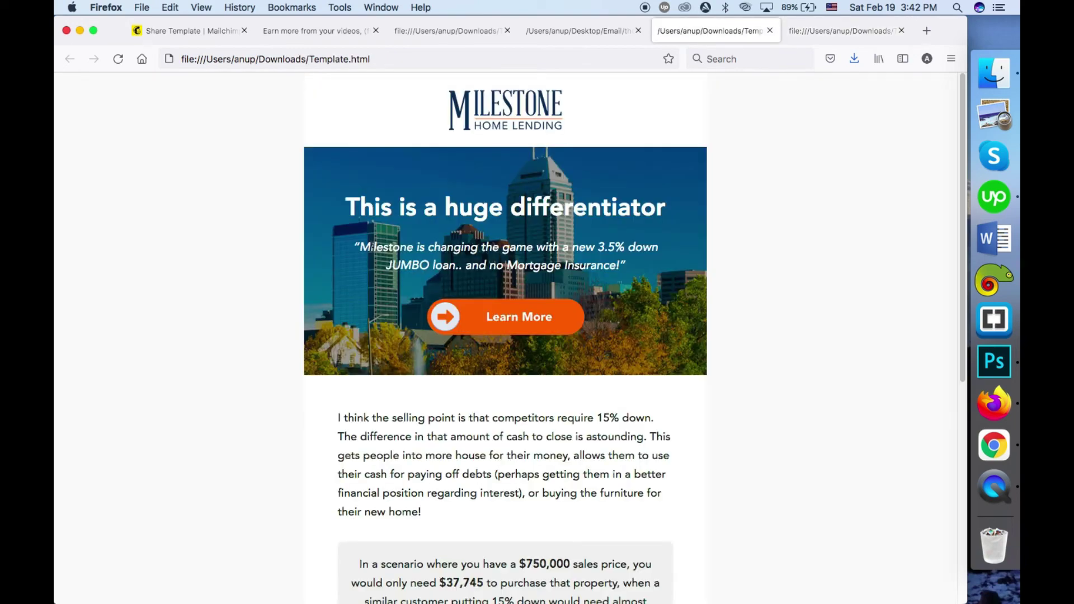
scroll(607, 304, down, 10)
scroll(480, 389, up, 10)
right_click(61, 258)
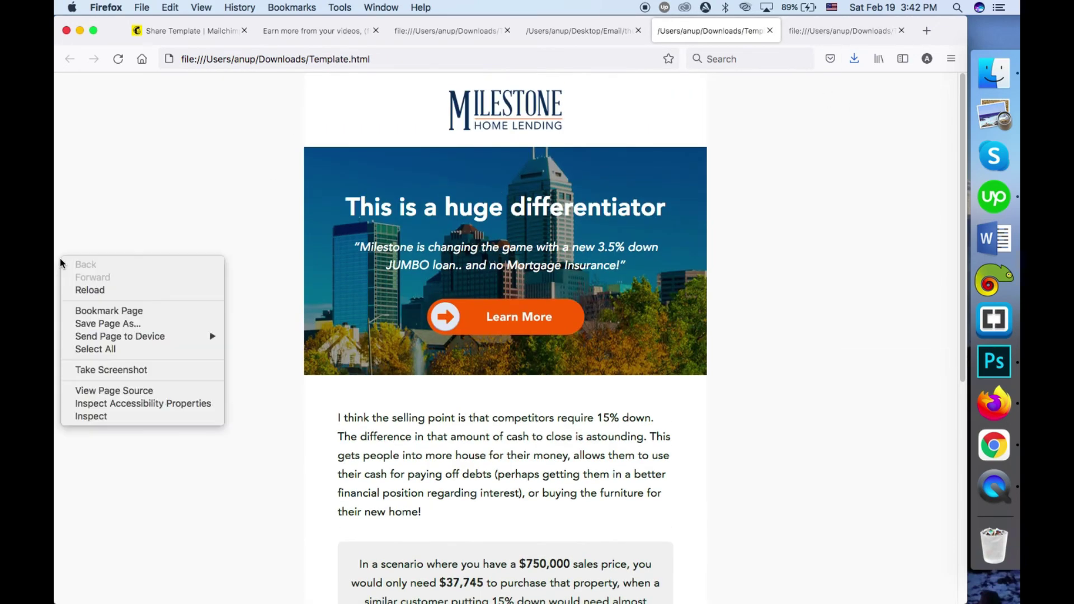
click(125, 388)
key(super+a)
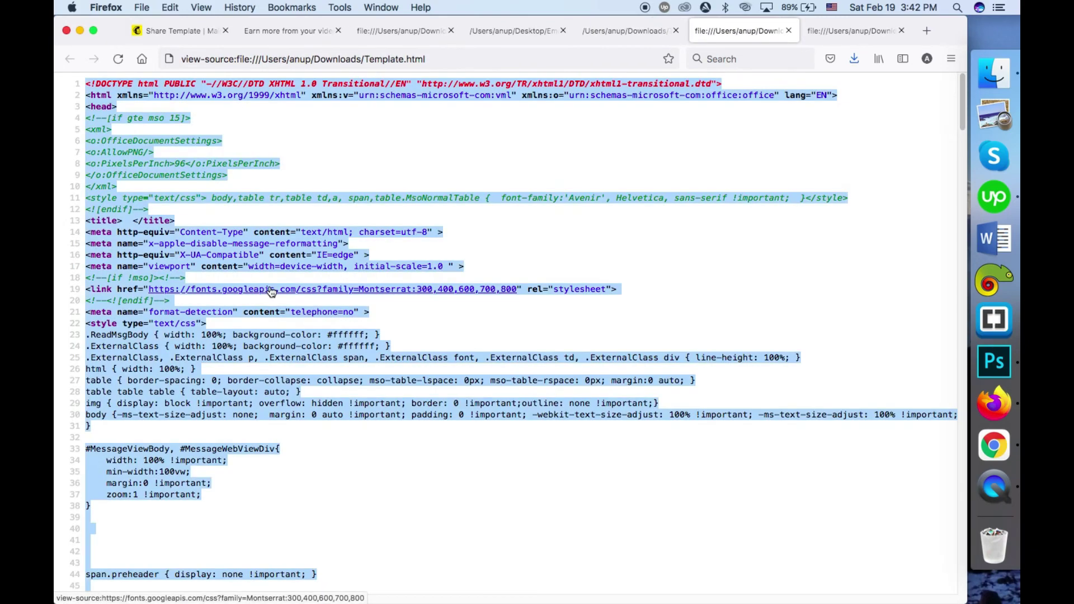
Switch to Chrome, replace all of Template test two's code with the copied Template.html code, and save it
click(997, 447)
key(super+a)
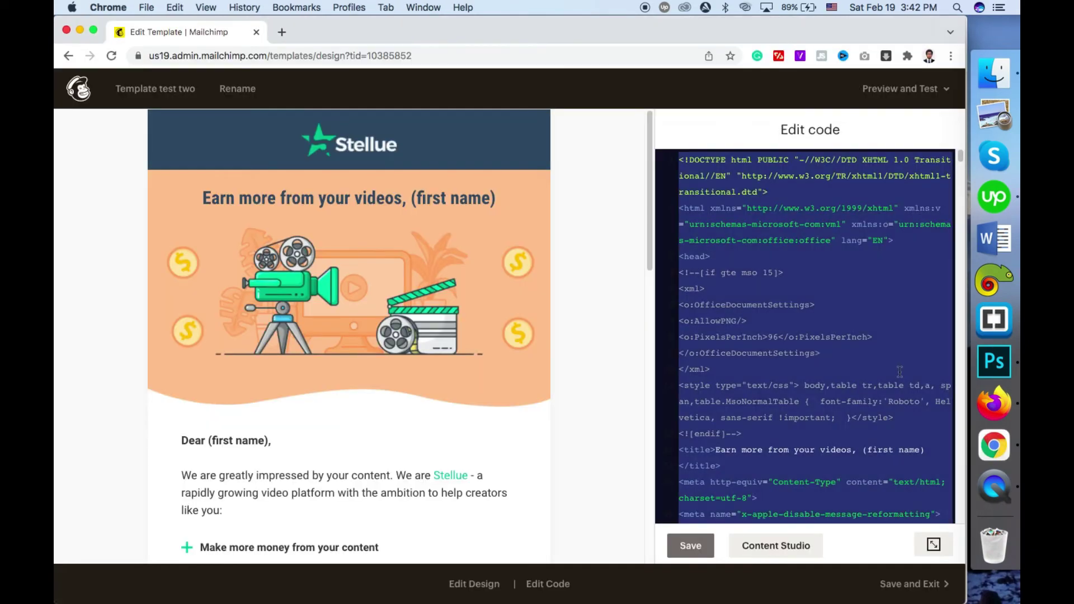
key(BackSpace)
key(super+v)
click(680, 546)
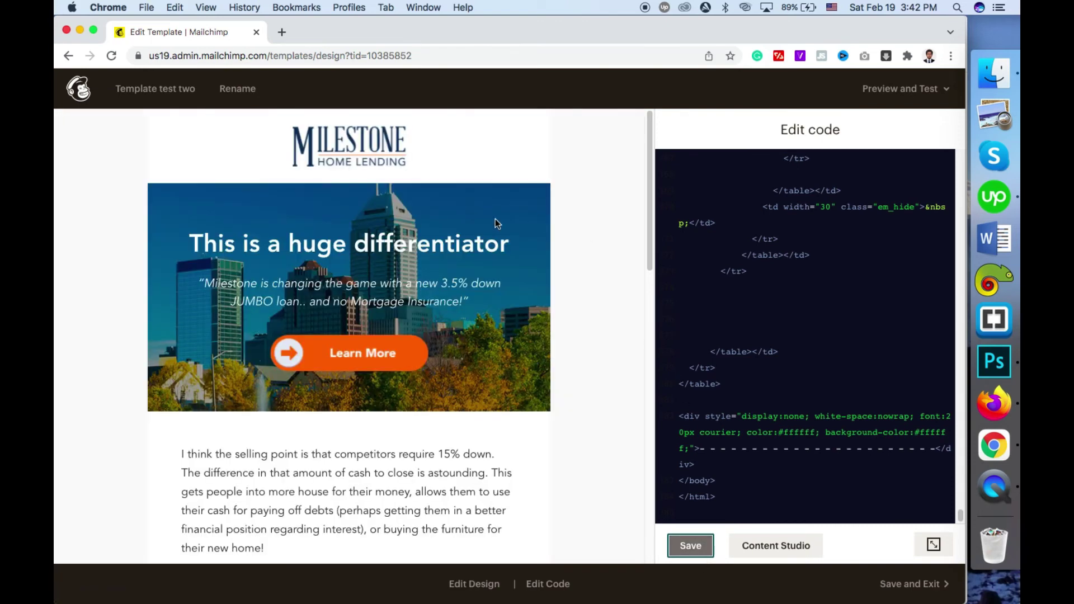
Review the rest of the updated email in Template test two, then save and exit the template
scroll(399, 474, down, 10)
click(902, 584)
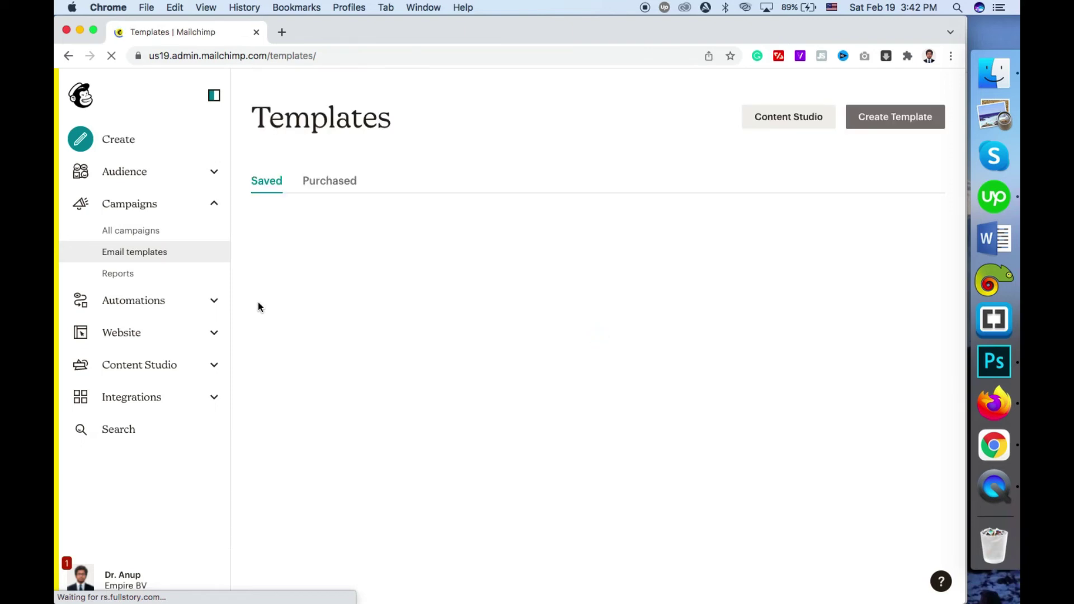
Open the Create Template page in a new tab, review its Code your own starting points, and return to the Templates page
right_click(894, 120)
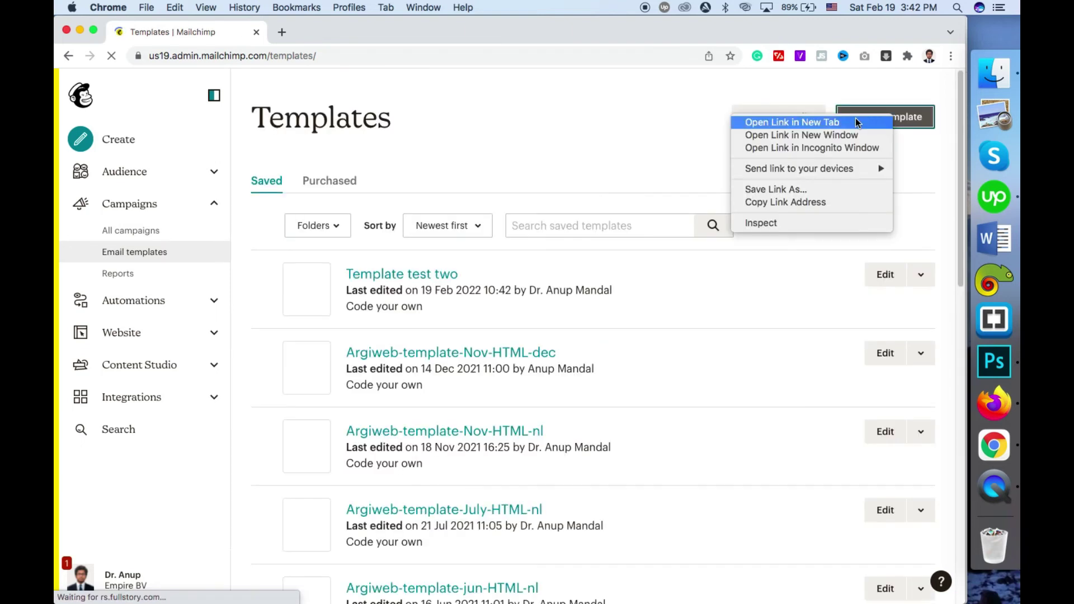
click(854, 119)
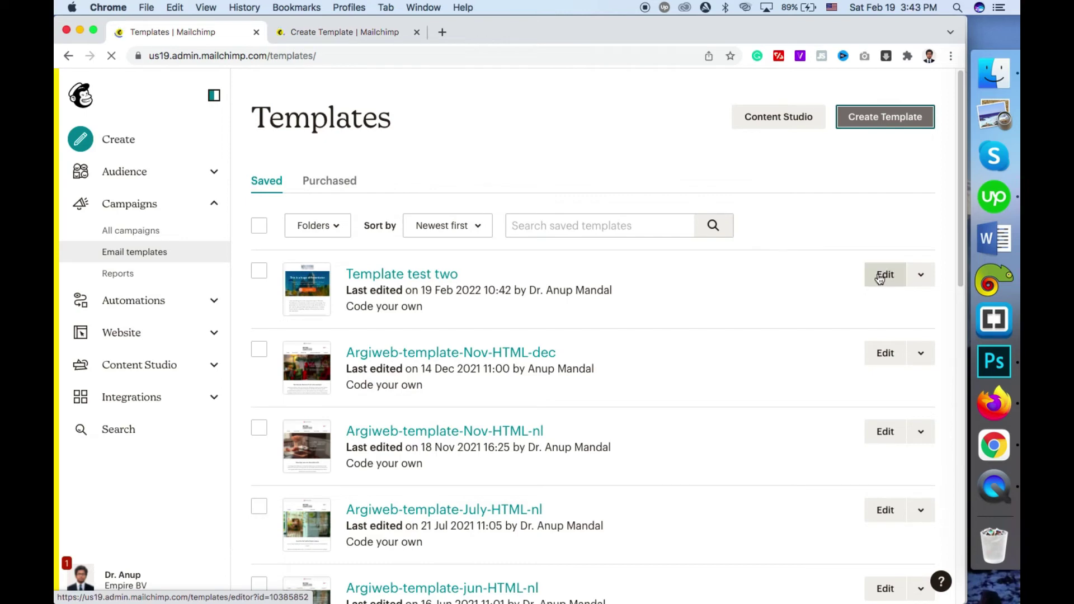
click(346, 32)
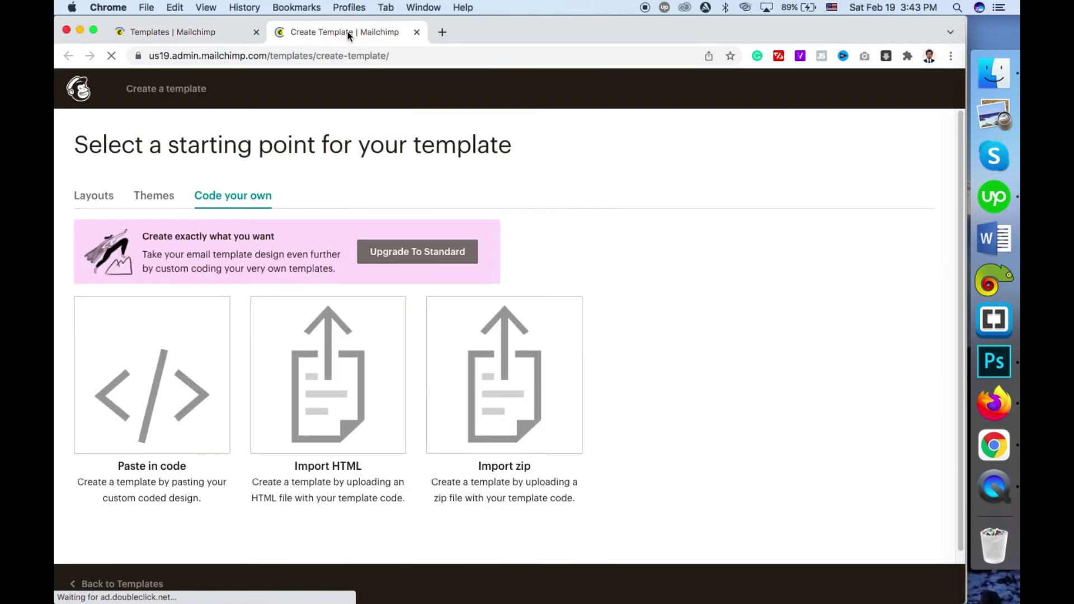
mouse_move(151, 363)
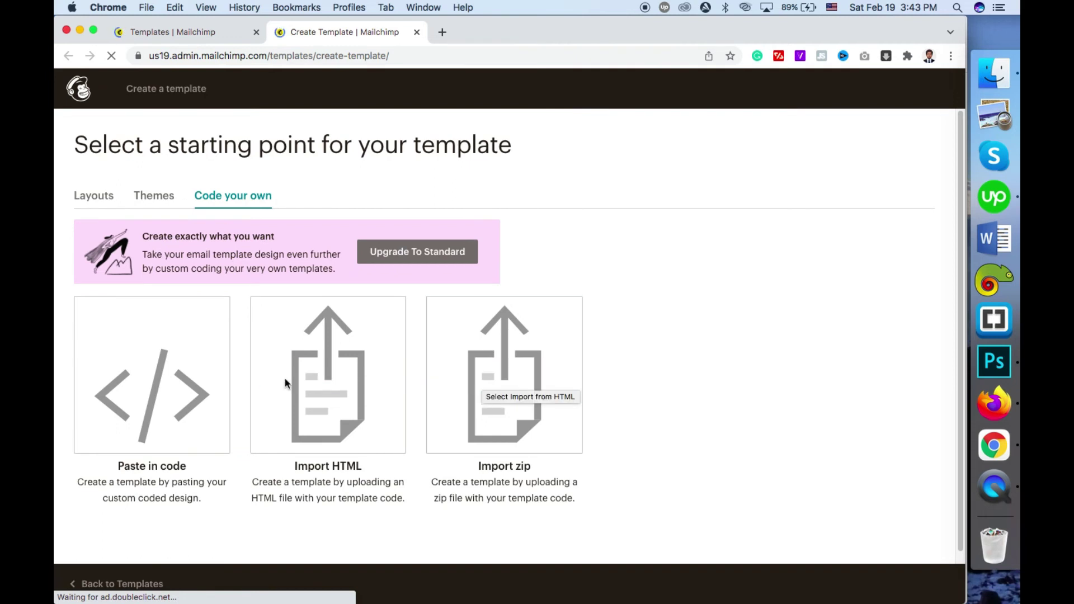
click(230, 34)
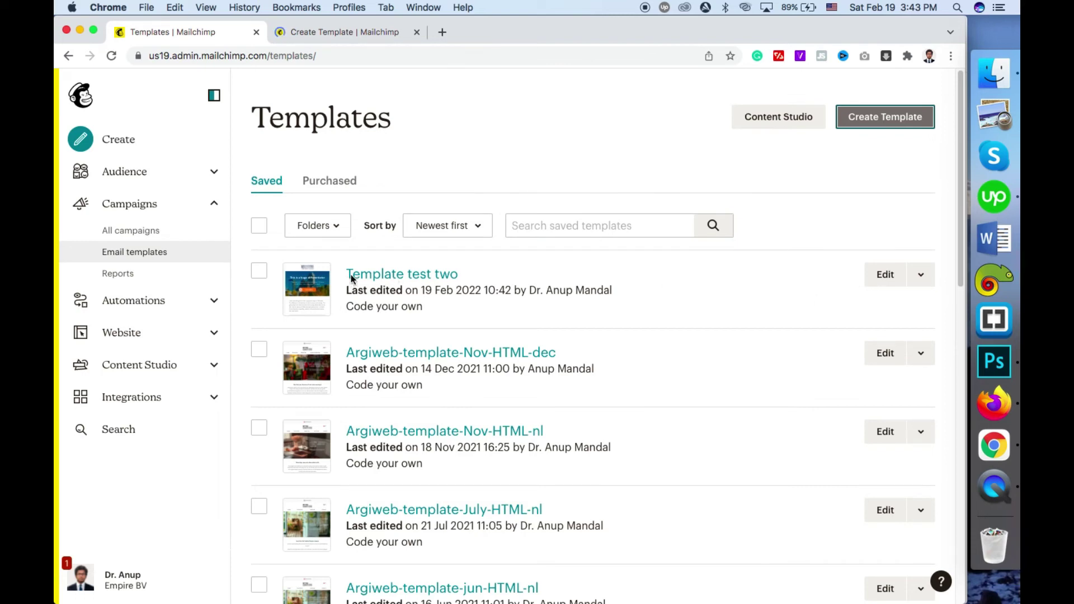
Replicate Template test two and open the copy's code for editing
click(919, 274)
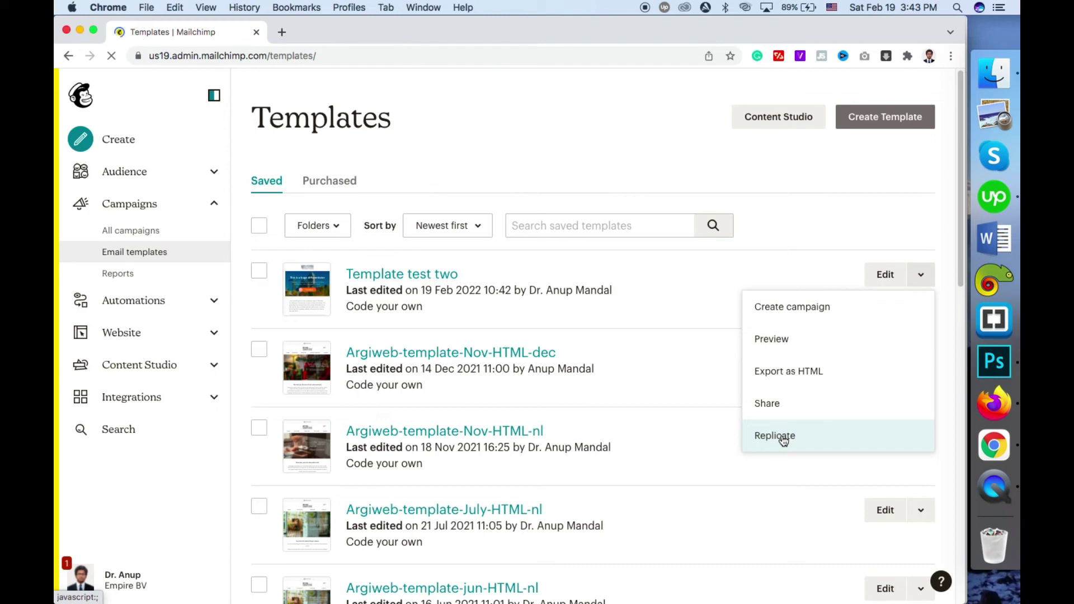
click(774, 435)
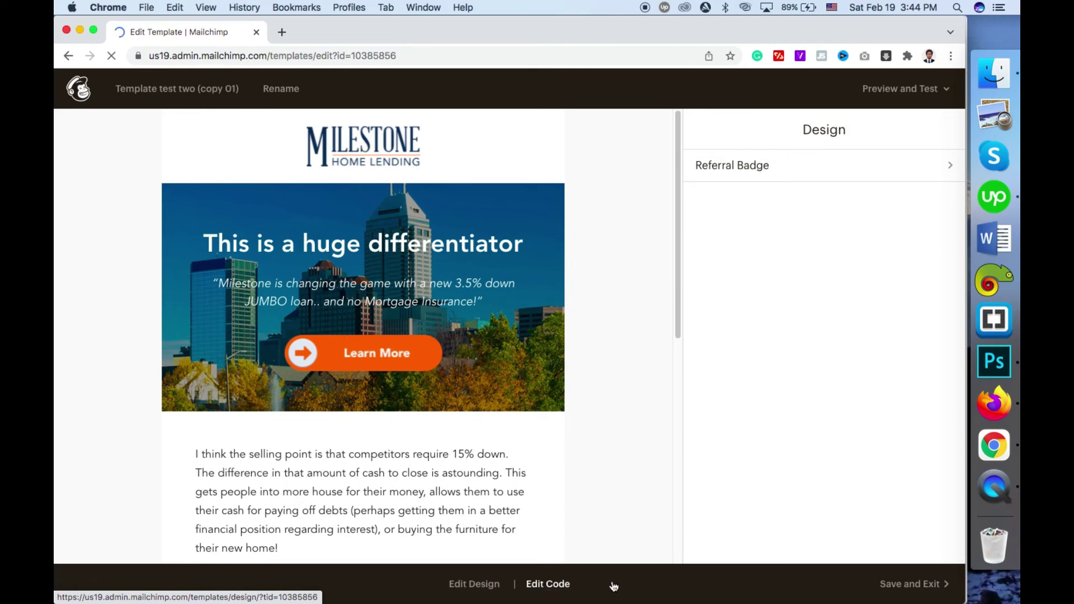
Switch to Finder and search This Mac for template
click(993, 72)
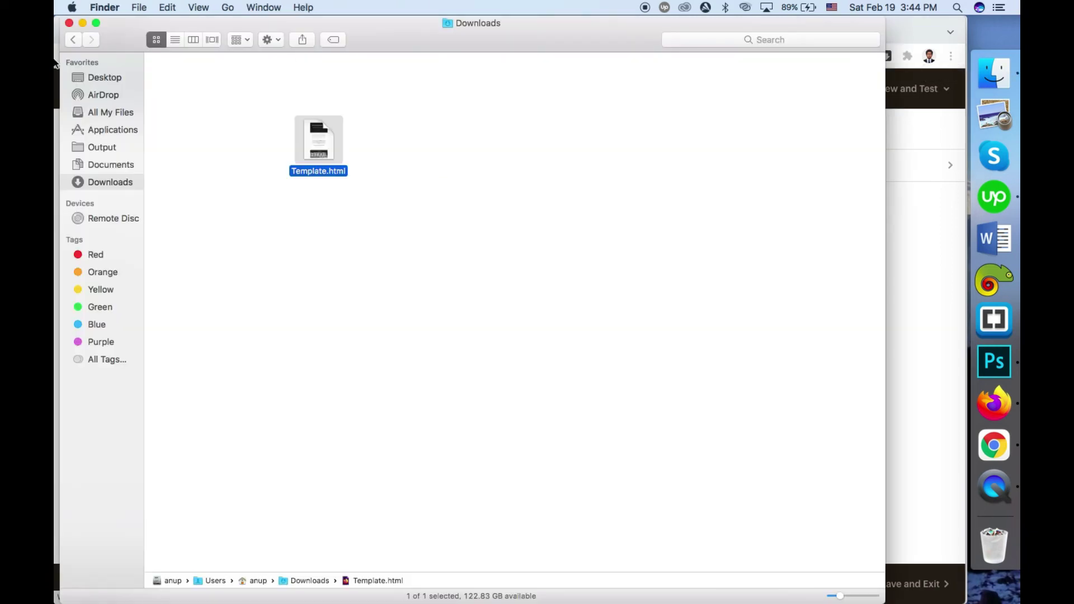
key(super+f)
text(template)
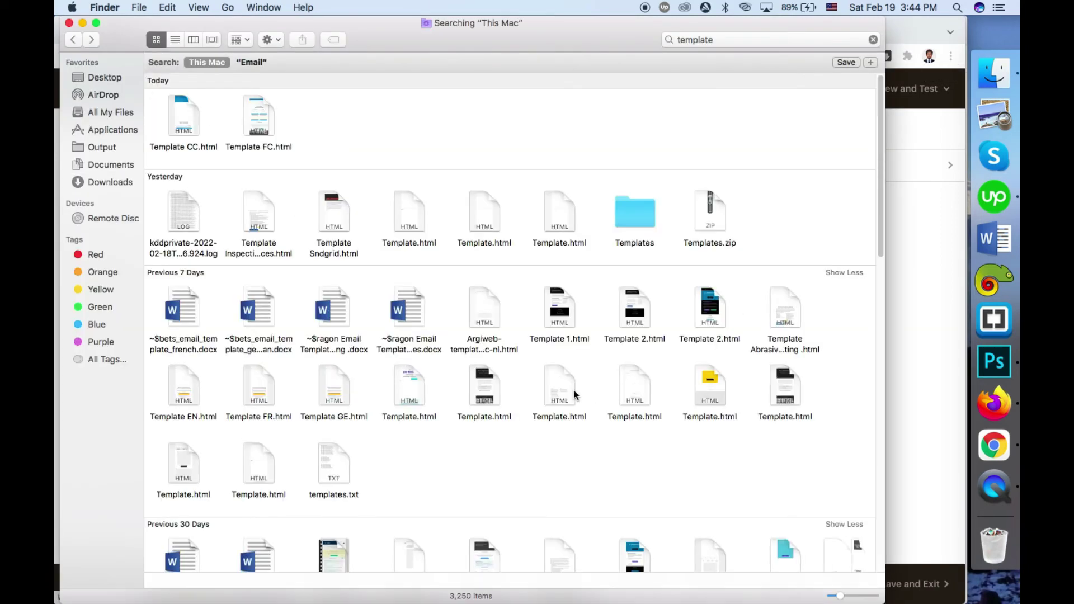
right_click(706, 380)
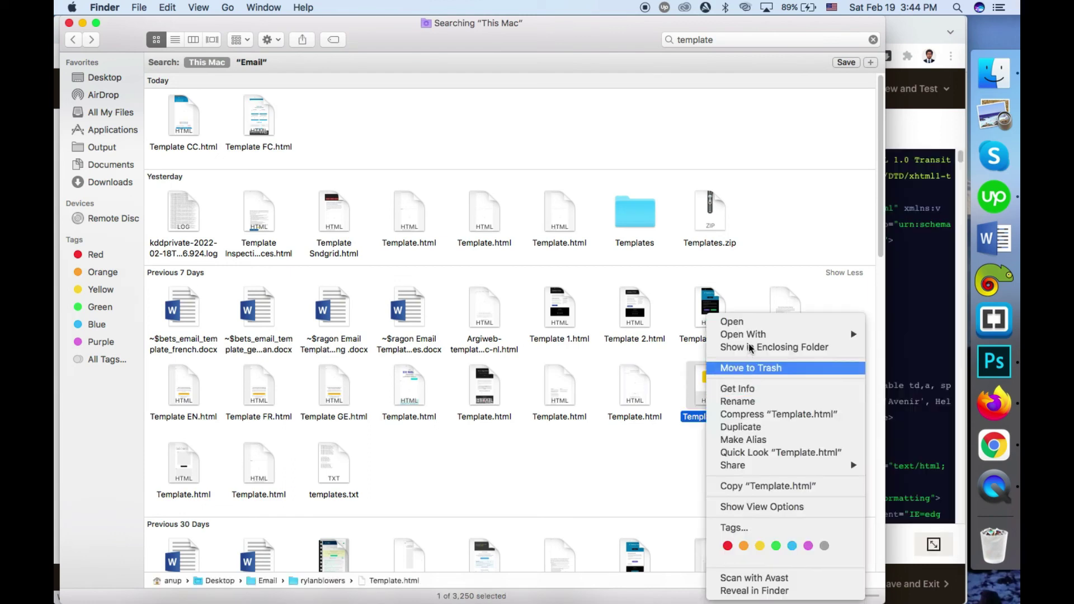
mouse_move(750, 334)
click(687, 356)
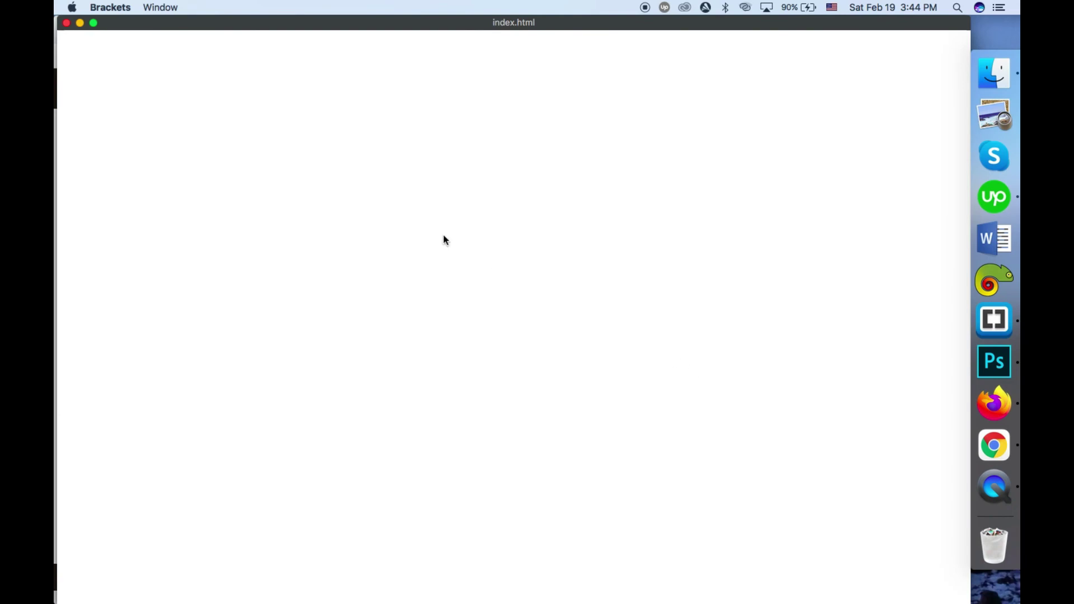
click(993, 74)
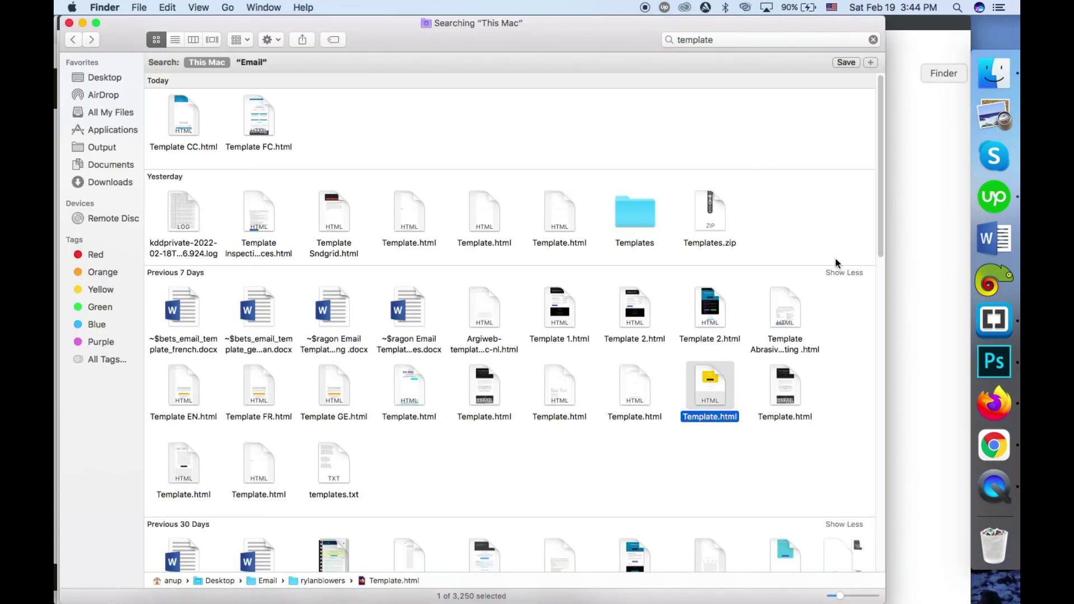
Open the yellow Template.html confirmation email in Firefox, view its page source, and select all of its code
double_click(703, 390)
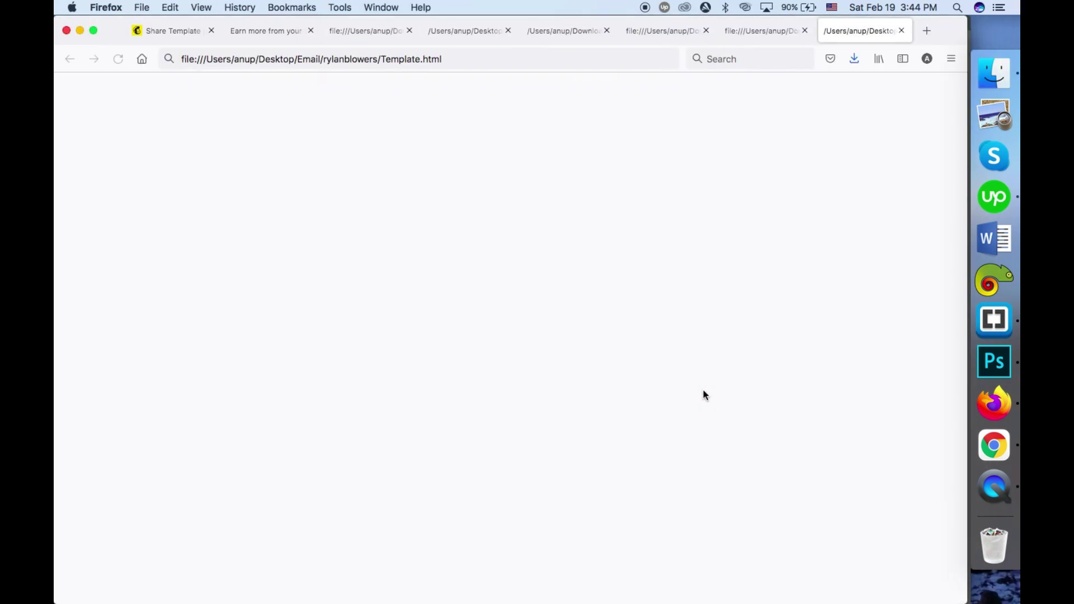
scroll(312, 319, down, 3)
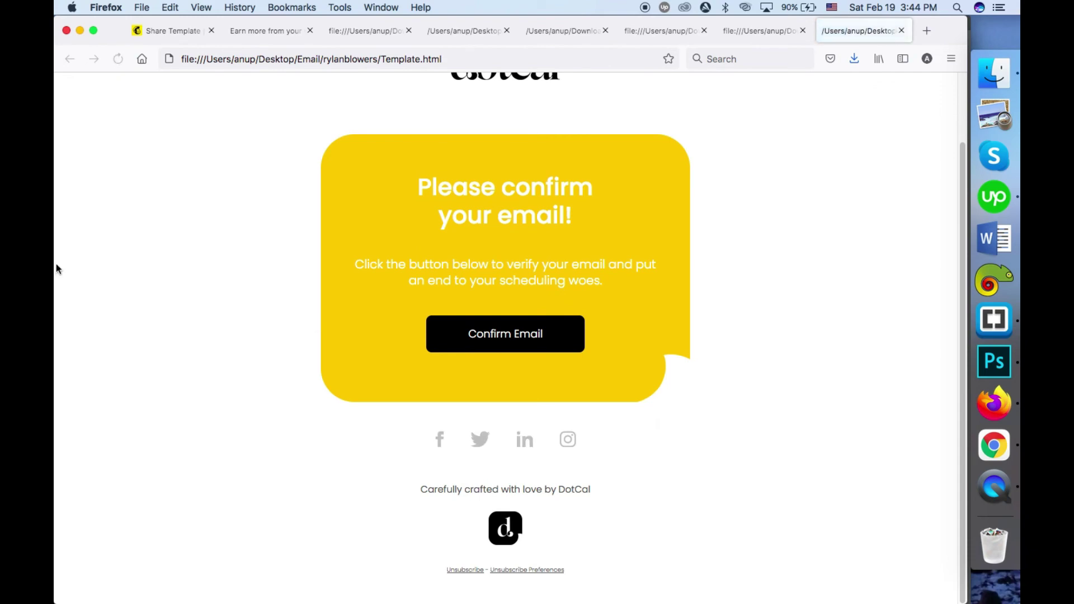
right_click(108, 224)
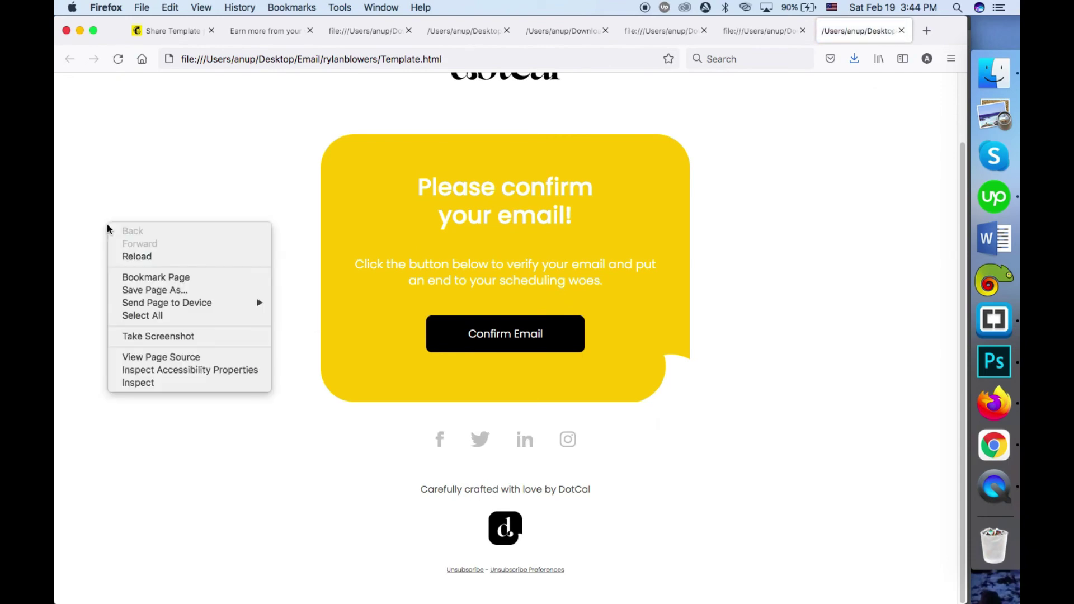
click(173, 358)
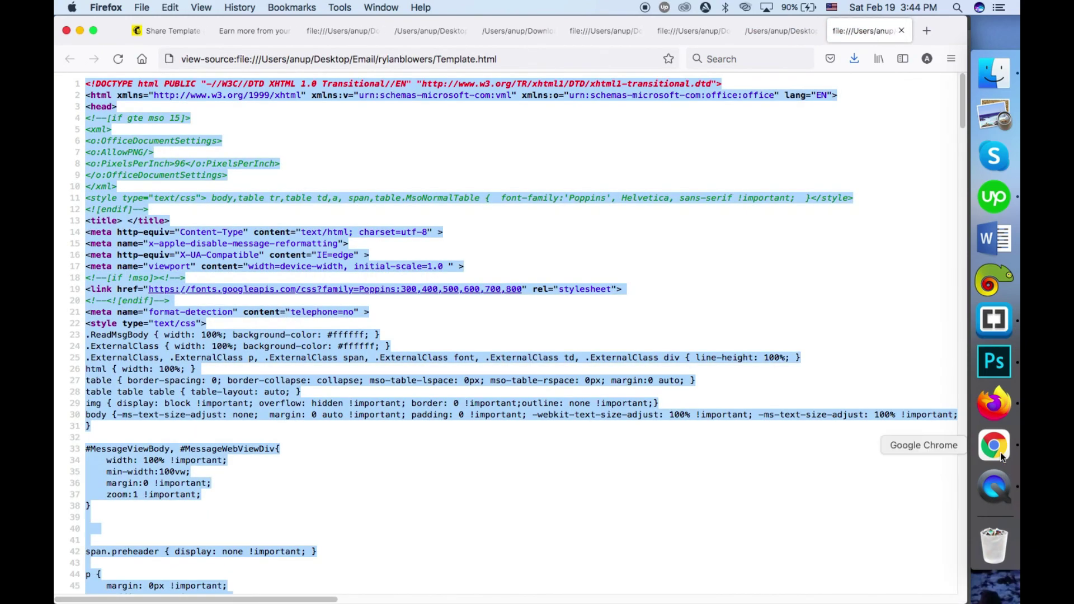
Switch to Chrome, replace all the code of Template test two (copy 01) with the copied dotcal email code, and save it
click(994, 447)
key(super+a)
key(BackSpace)
key(super+v)
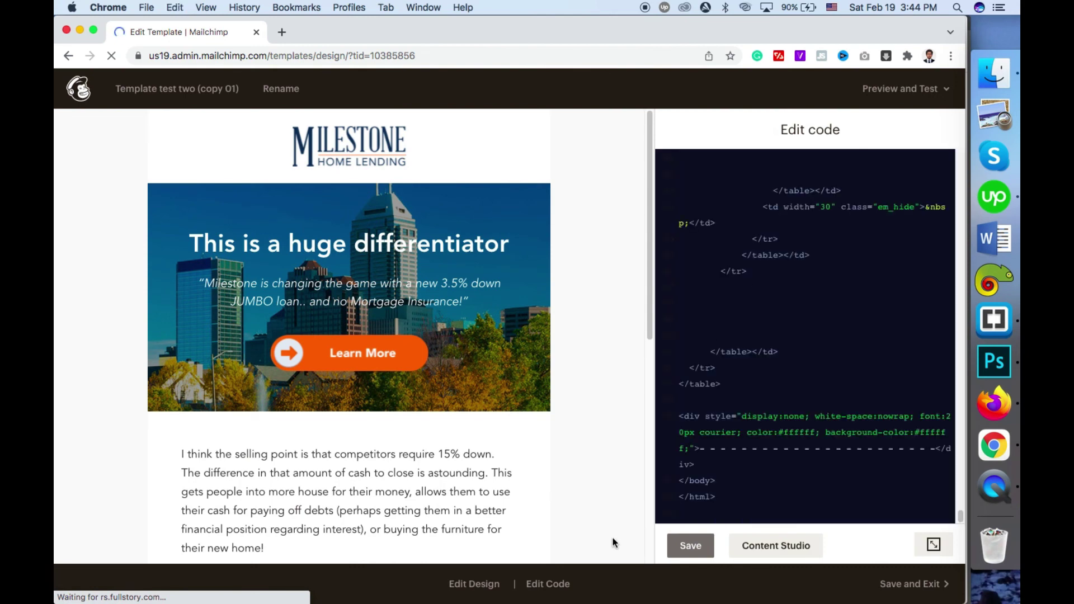
click(712, 546)
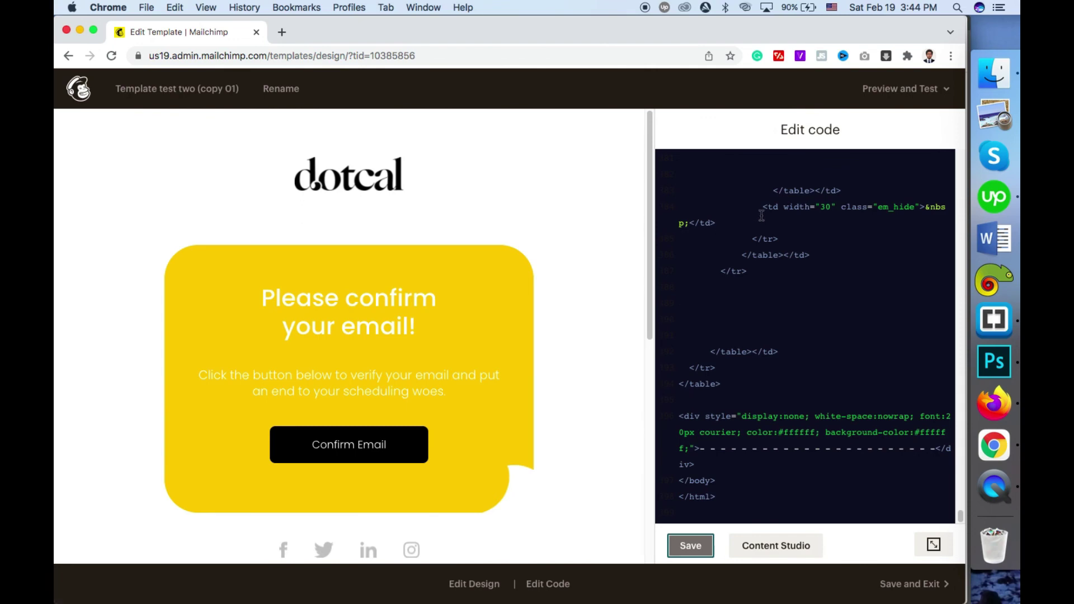
Review the whole dotcal email in the template preview, then save and exit Template test two (copy 01)
scroll(386, 266, down, 5)
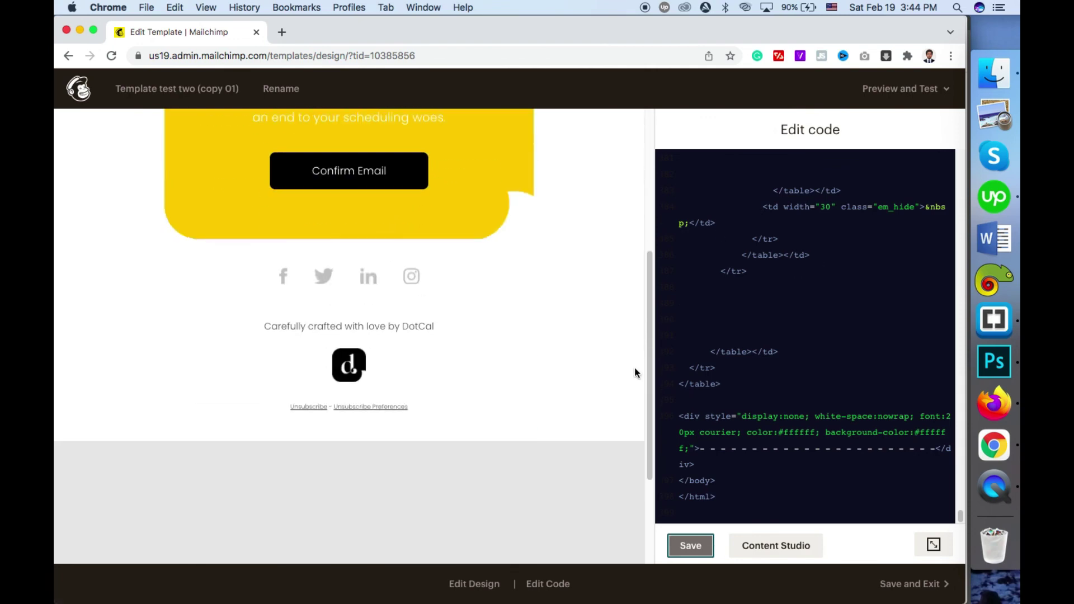
scroll(484, 442, up, 5)
click(910, 583)
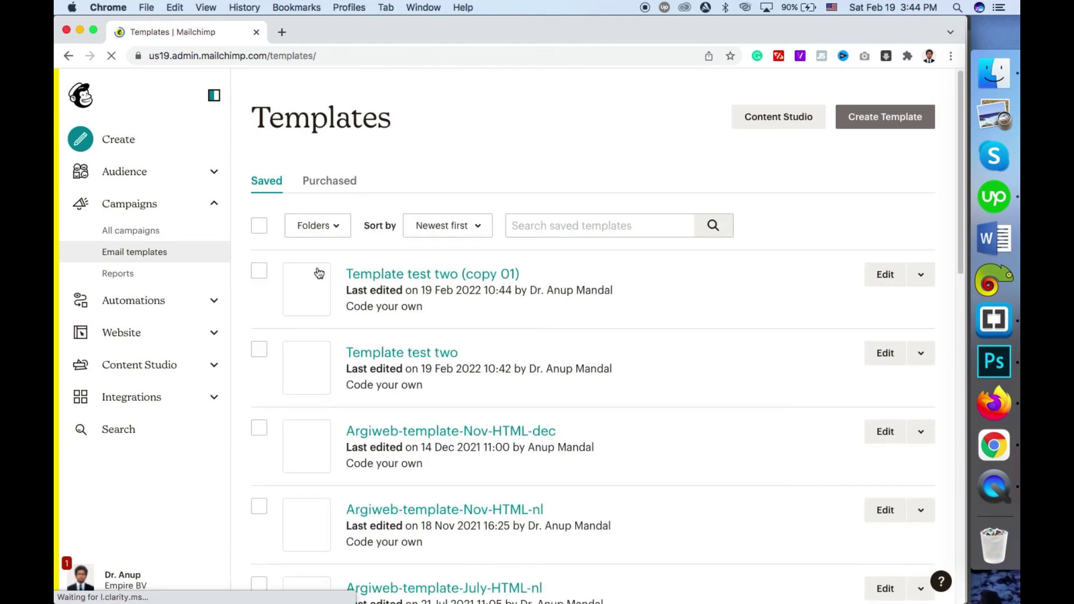
Preview Template test two (copy 01) from the saved templates list, look through the email, and close the preview
click(307, 292)
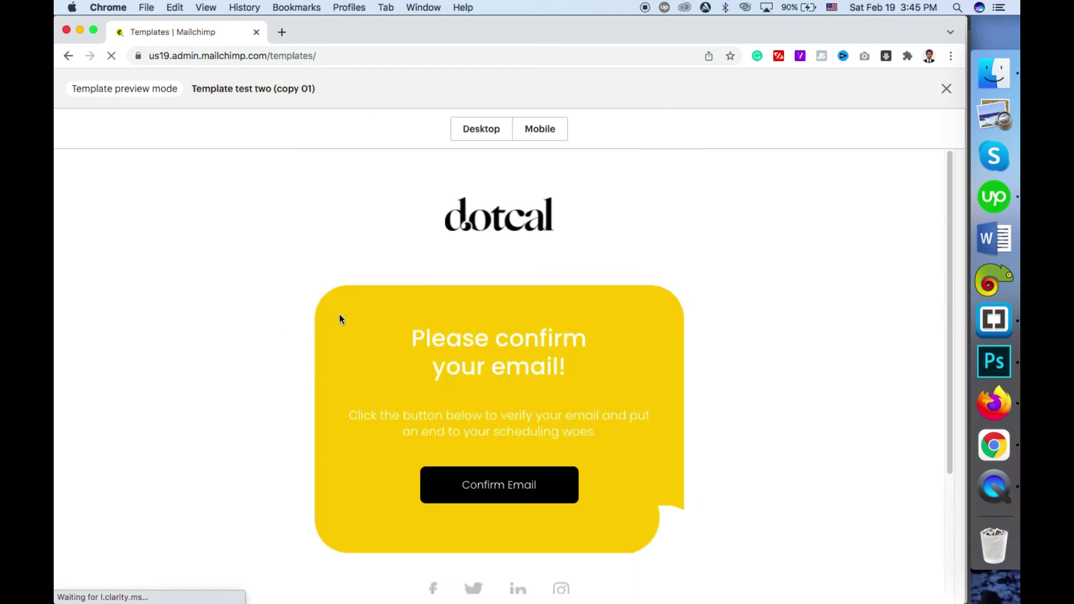
scroll(532, 312, down, 3)
scroll(664, 313, up, 3)
click(945, 91)
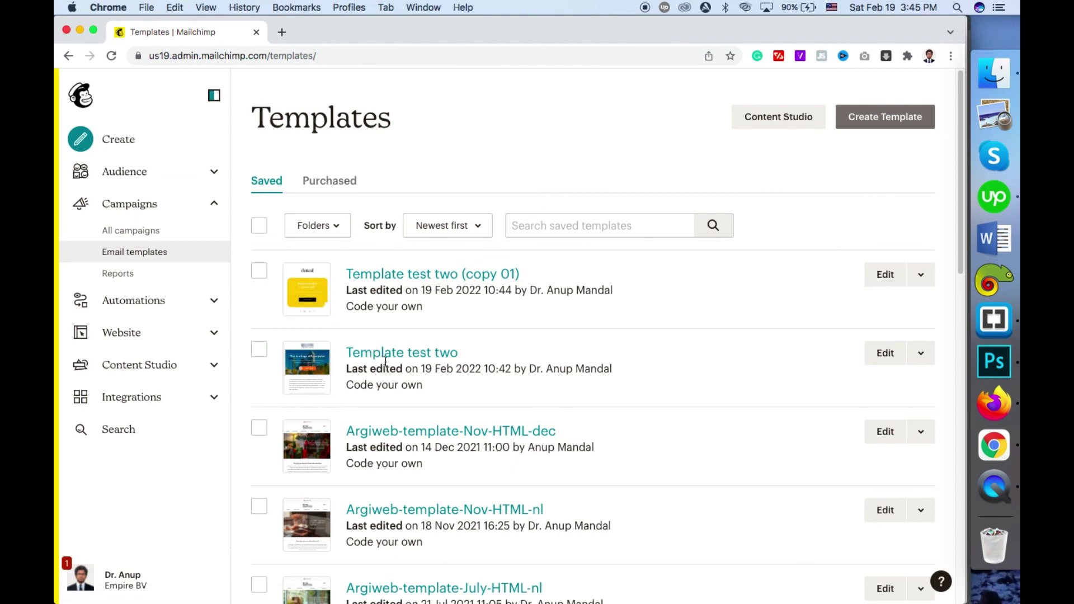
mouse_move(302, 364)
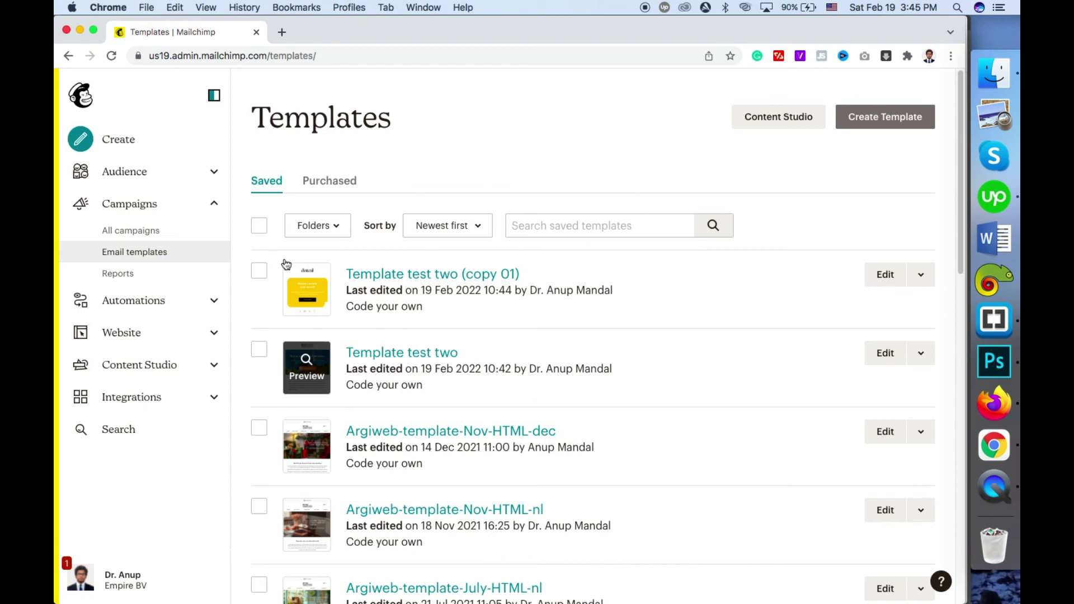
click(993, 452)
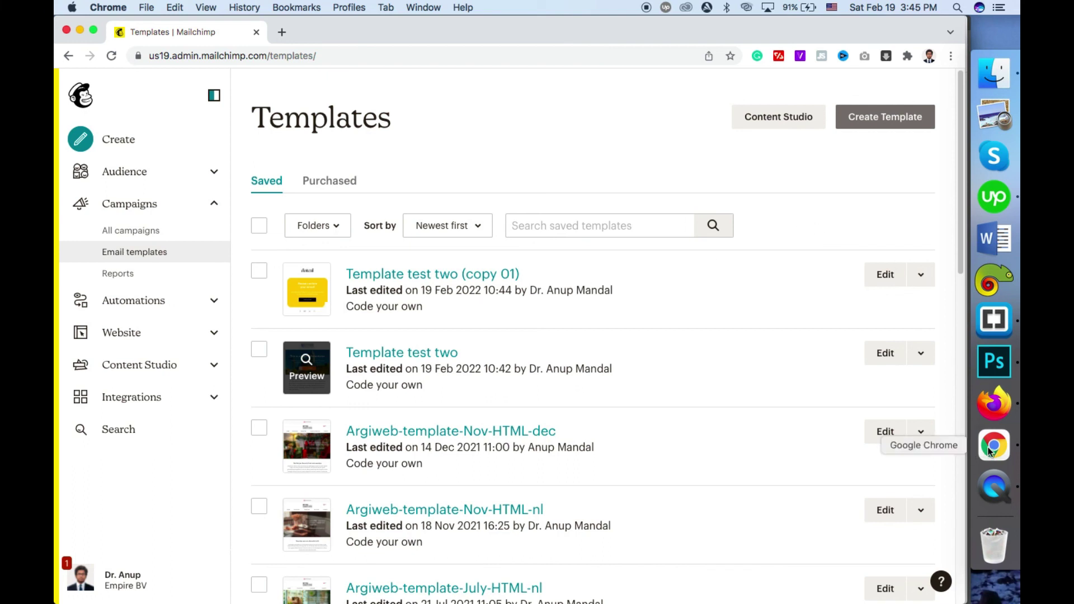